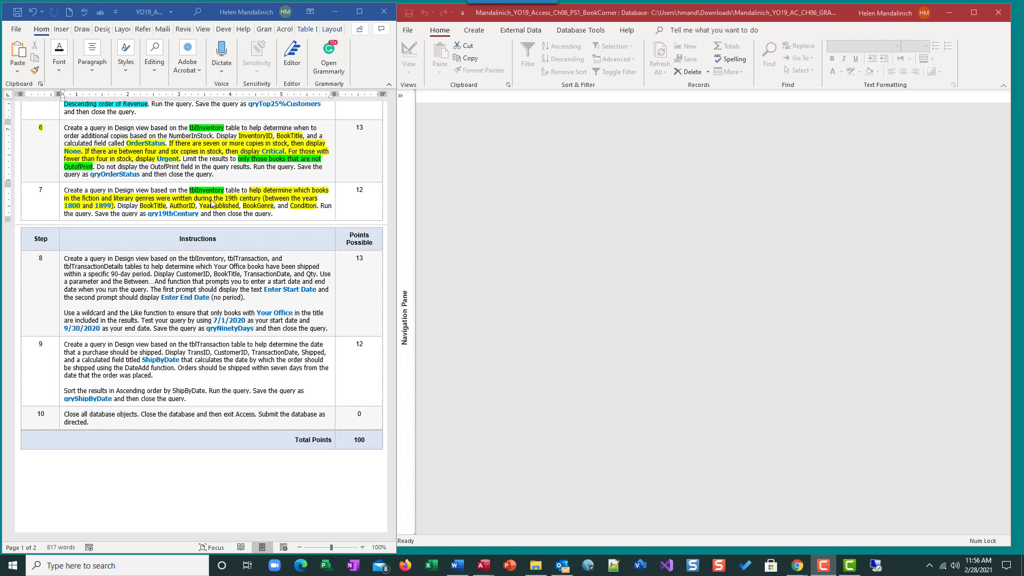
# In Access, create a new query in Design view based on tblInventory and enlarge its field list to show every field
pyautogui.click(107, 199)
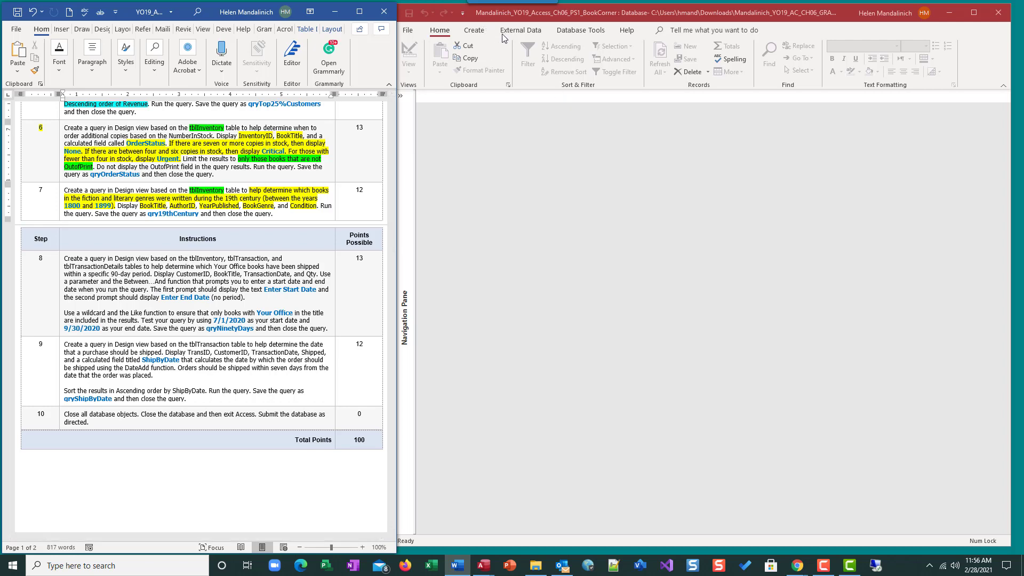
pyautogui.click(479, 30)
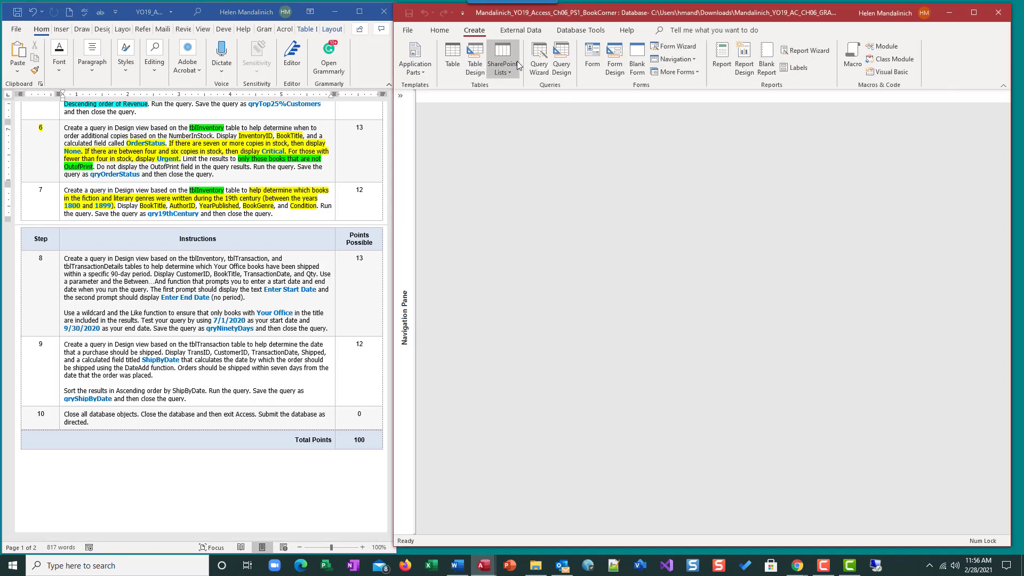
pyautogui.click(561, 61)
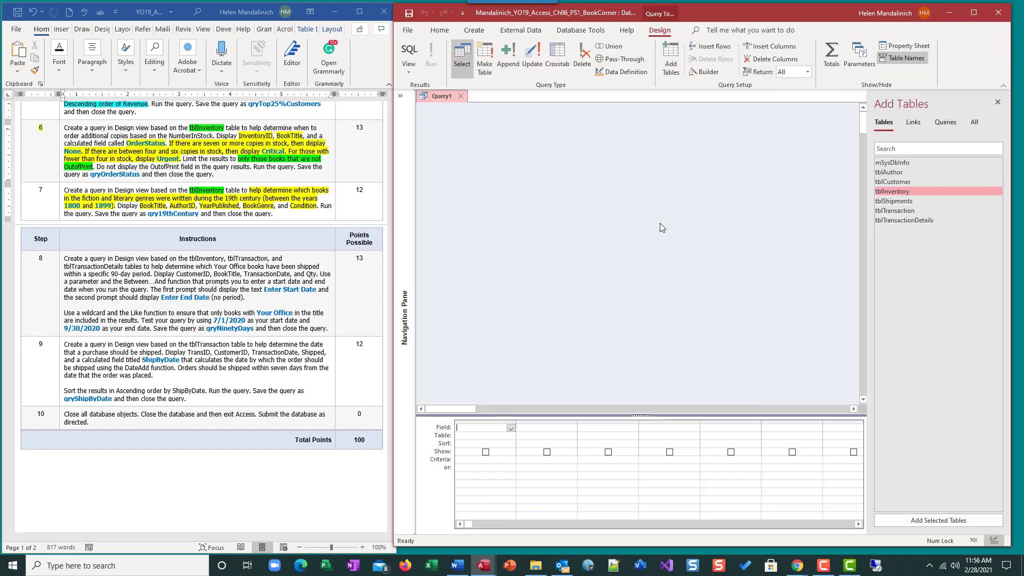
pyautogui.doubleClick(916, 191)
pyautogui.click(997, 102)
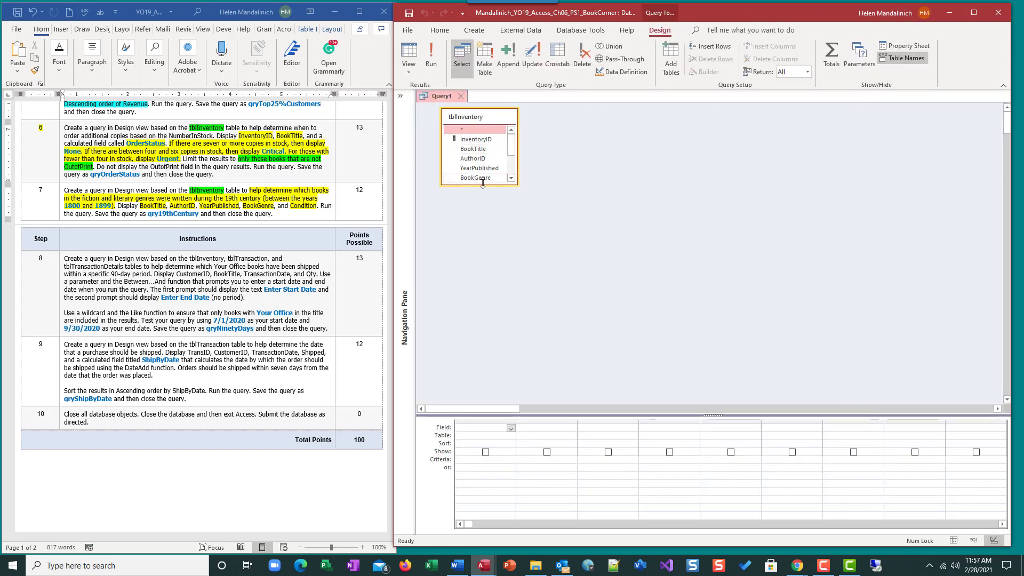
pyautogui.moveTo(490, 184); pyautogui.dragTo(501, 254)
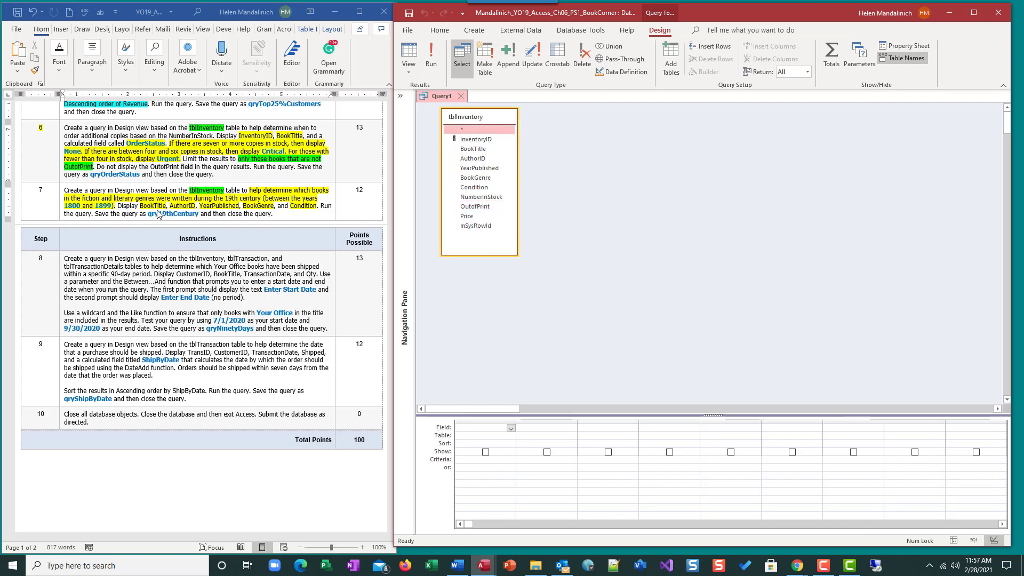
# Add the BookTitle, AuthorID, YearPublished, BookGenre and Condition fields to the query and enlarge the design grid
pyautogui.doubleClick(473, 149)
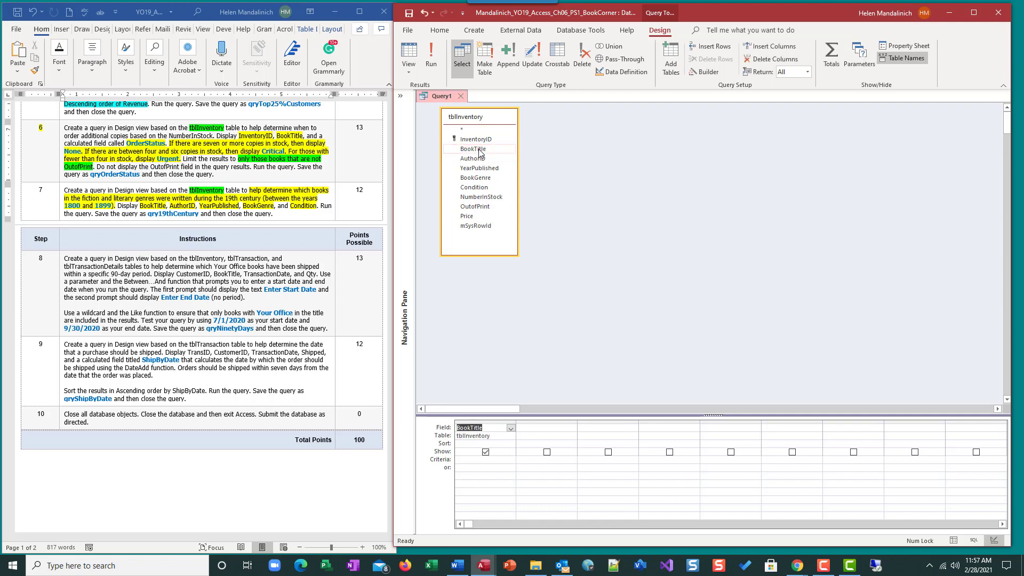
pyautogui.doubleClick(484, 158)
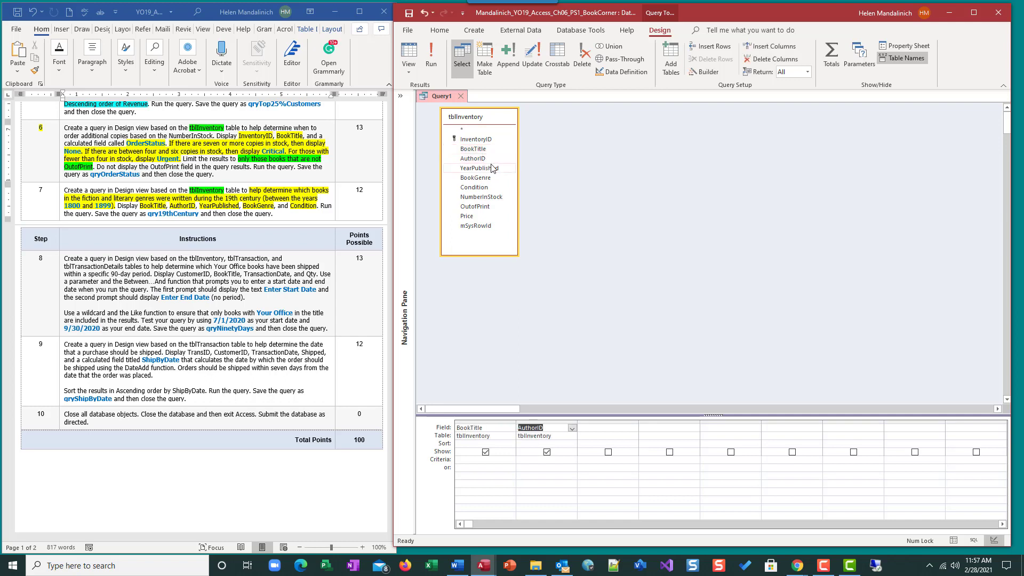
pyautogui.doubleClick(491, 170)
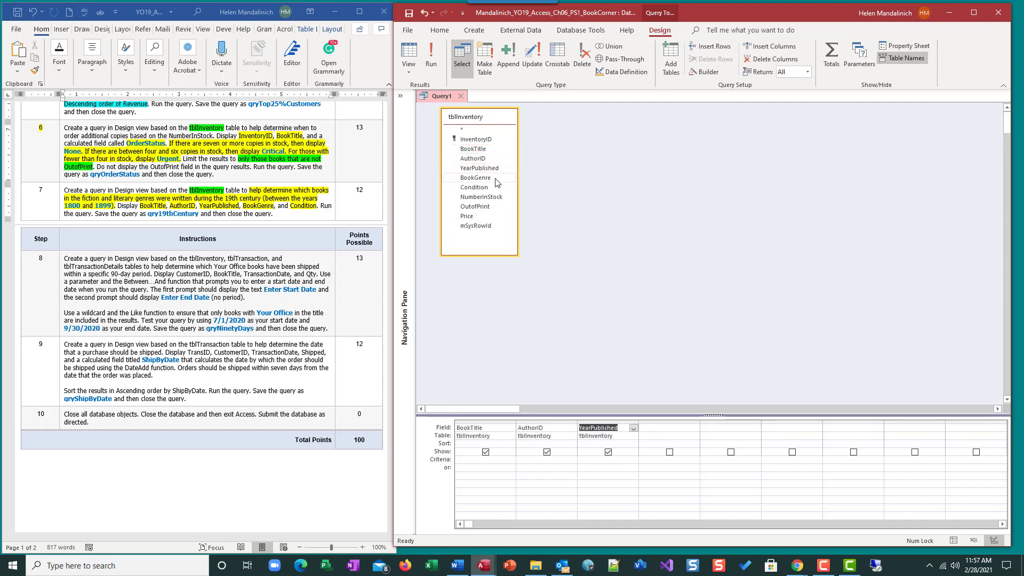
pyautogui.doubleClick(494, 179)
pyautogui.doubleClick(477, 187)
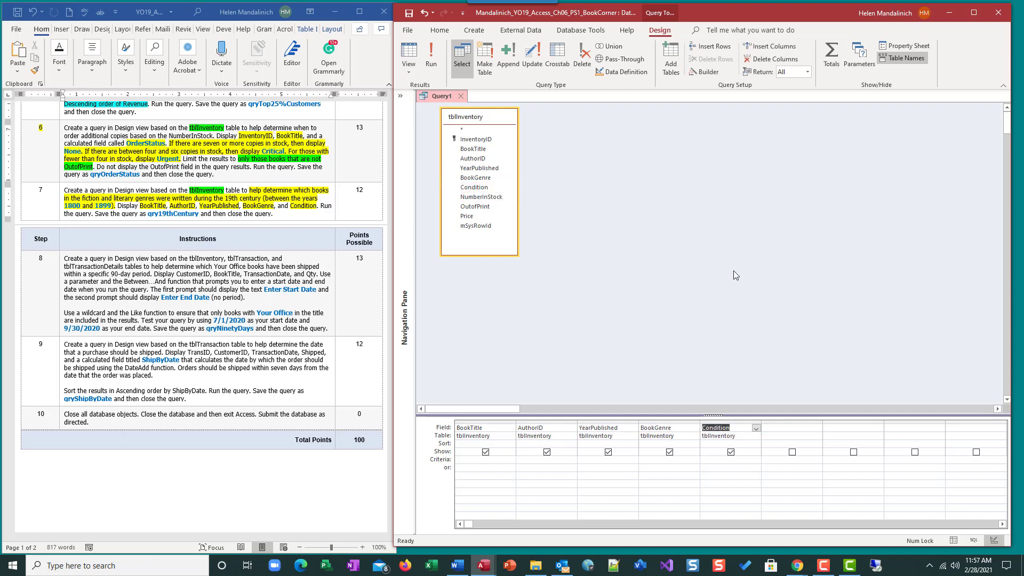
pyautogui.moveTo(674, 412); pyautogui.dragTo(685, 298)
# Preview the unfiltered query records in Datasheet view and return to Design view
pyautogui.click(419, 51)
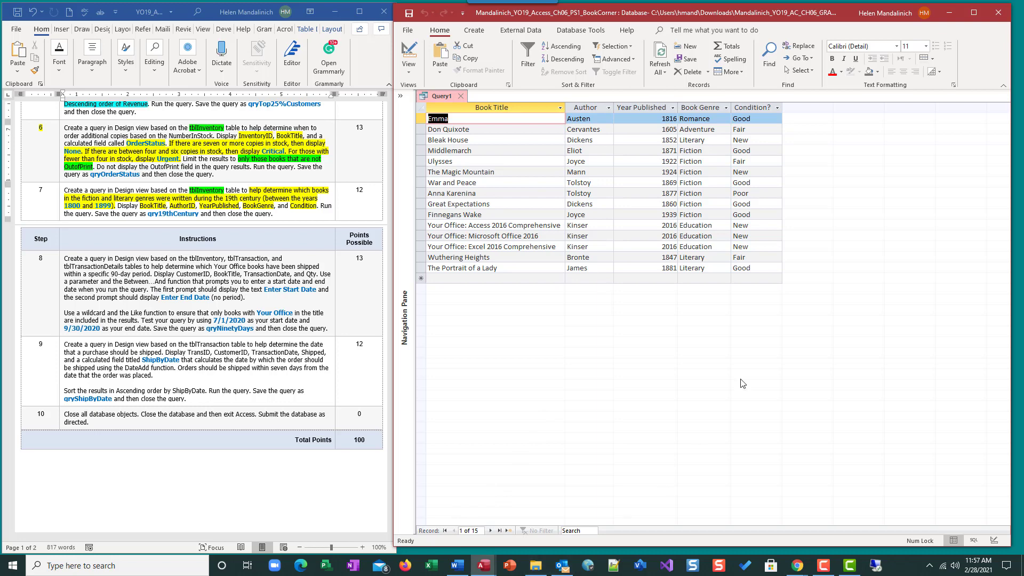
pyautogui.click(410, 73)
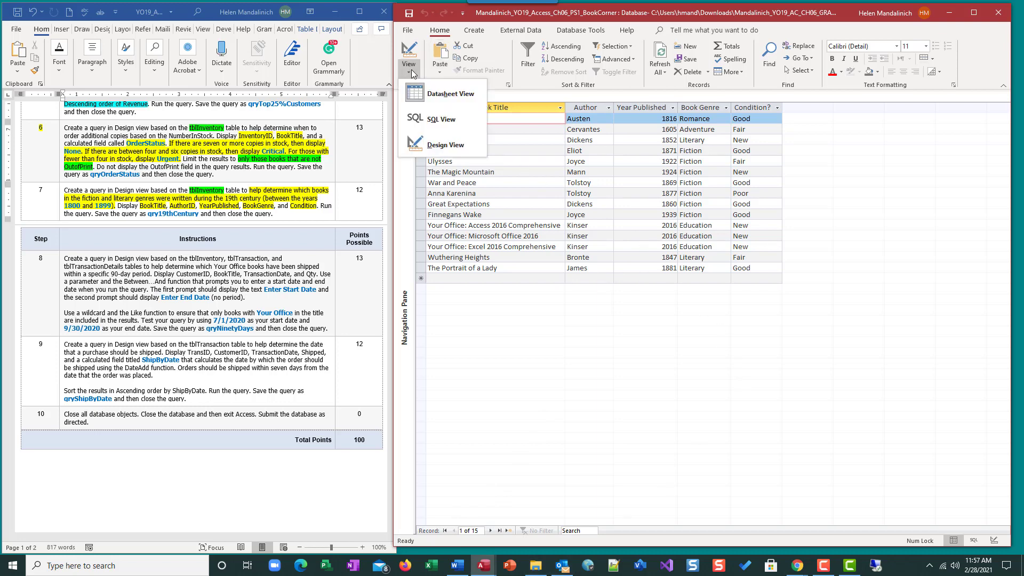
pyautogui.click(421, 145)
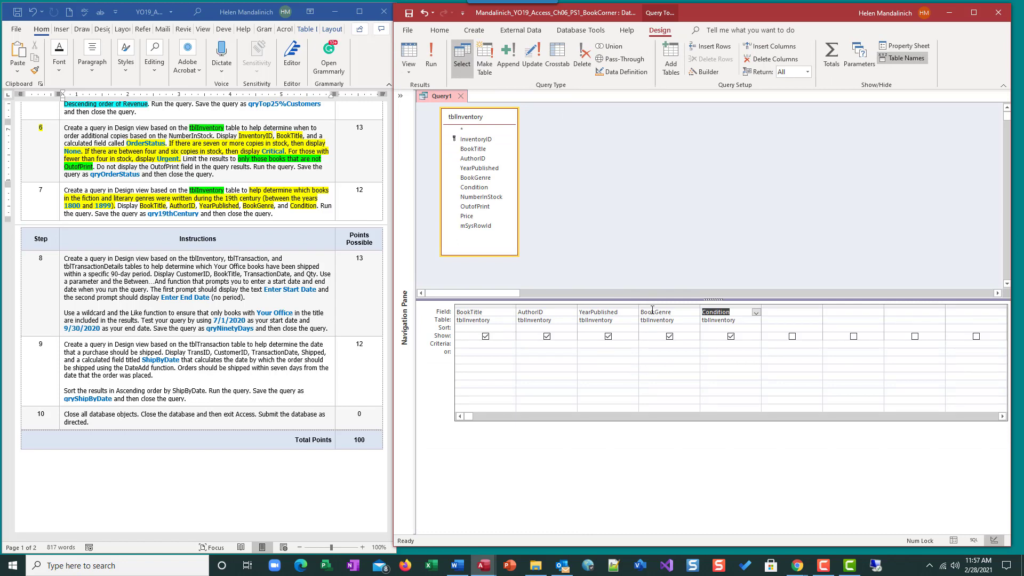
# Set the YearPublished criteria to Between 1800 and 1899, run the query to check it, and return to Design view
pyautogui.click(588, 345)
pyautogui.rightClick(580, 345)
pyautogui.click(634, 424)
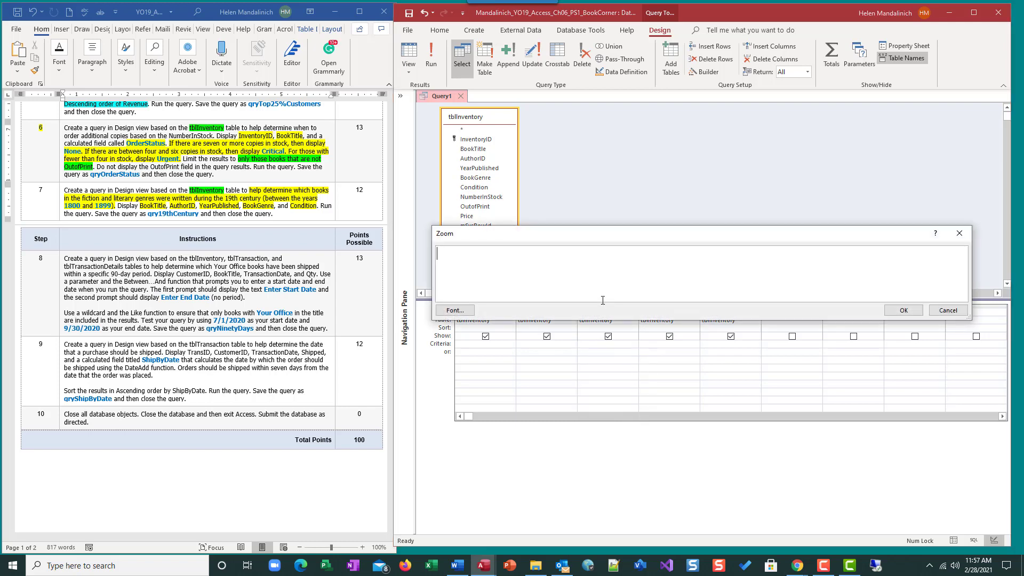
pyautogui.write('Between 1800 and 19')
pyautogui.press('BackSpace')
pyautogui.write('800')
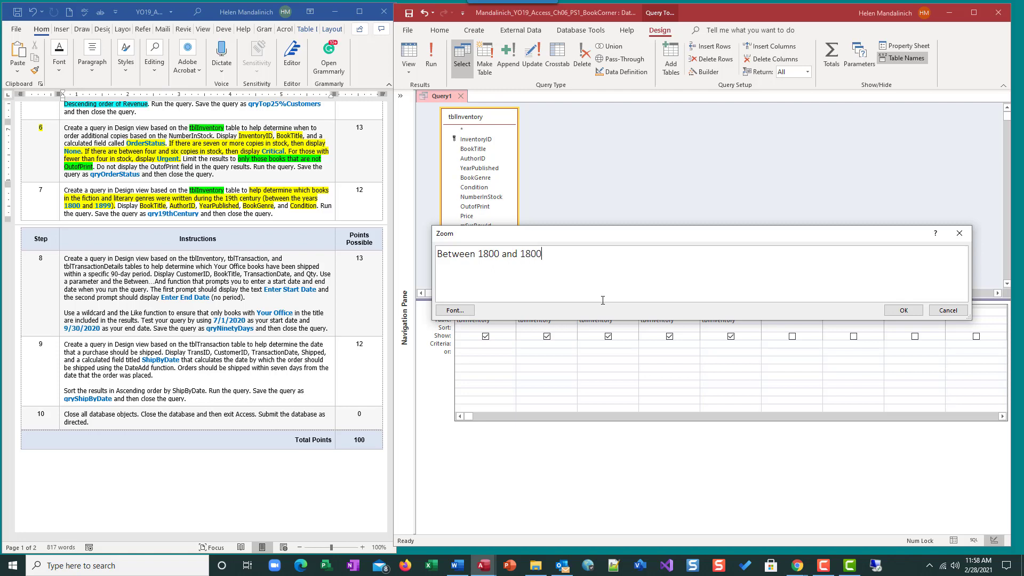
pyautogui.press('BackSpace')
pyautogui.press('BackSpace')
pyautogui.write('99')
pyautogui.click(903, 309)
pyautogui.click(431, 60)
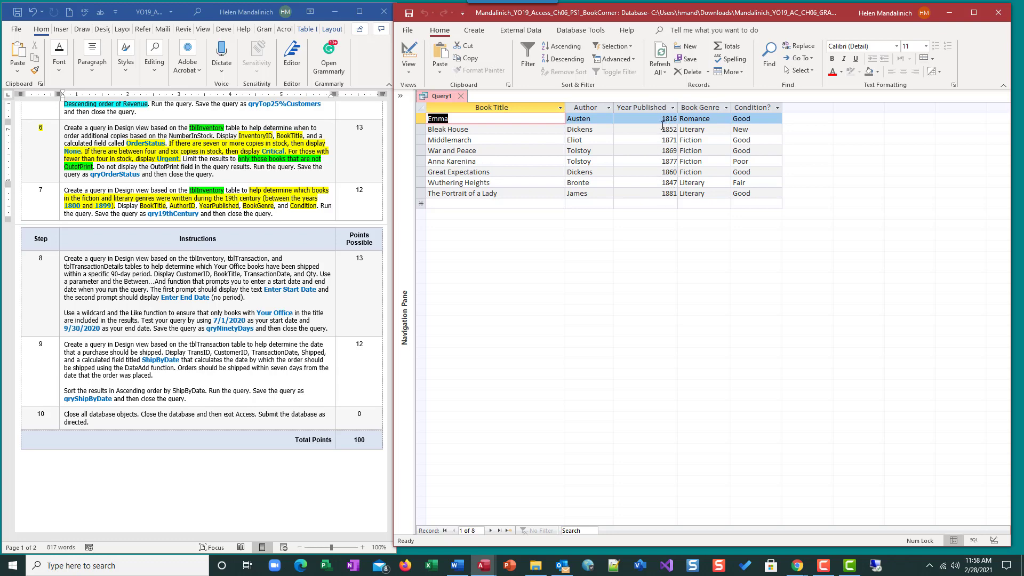
pyautogui.click(404, 49)
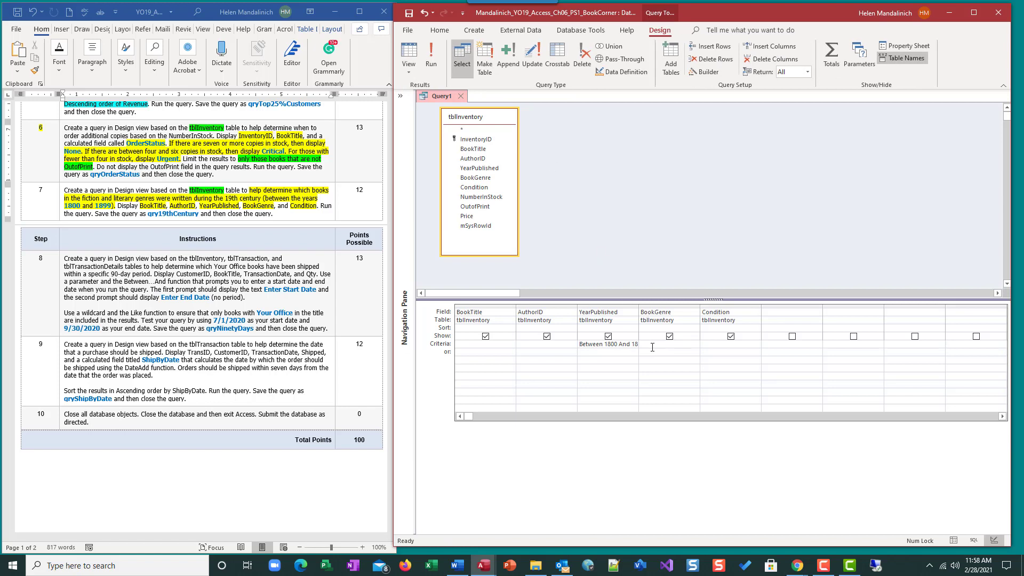
# Set the BookGenre criteria to In("Fiction","Literary"), run the query to check it, and return to Design view
pyautogui.rightClick(653, 347)
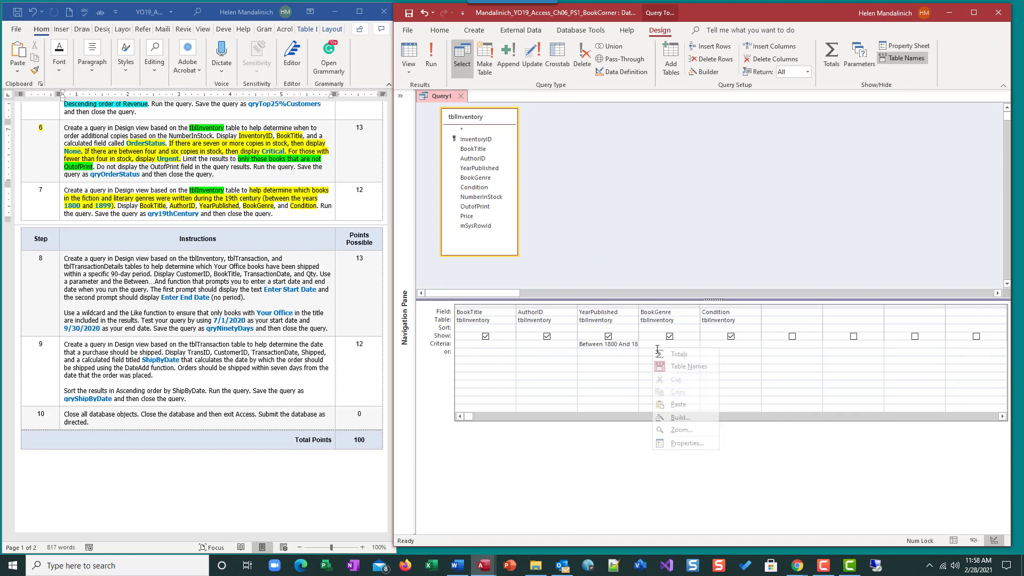
pyautogui.click(691, 430)
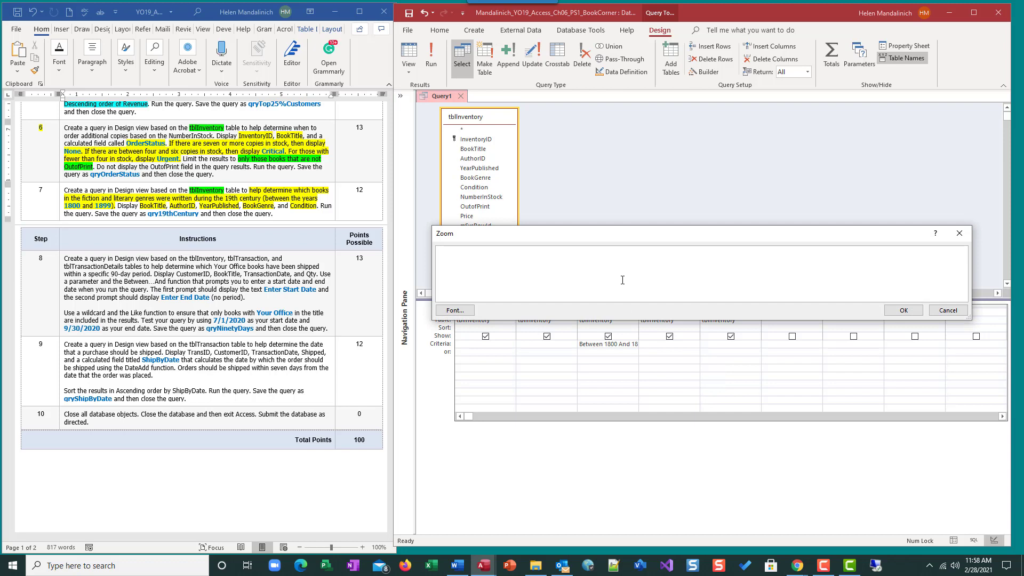
pyautogui.write('In("Fiction","Lite')
pyautogui.write('rary")')
pyautogui.moveTo(647, 235); pyautogui.dragTo(638, 199)
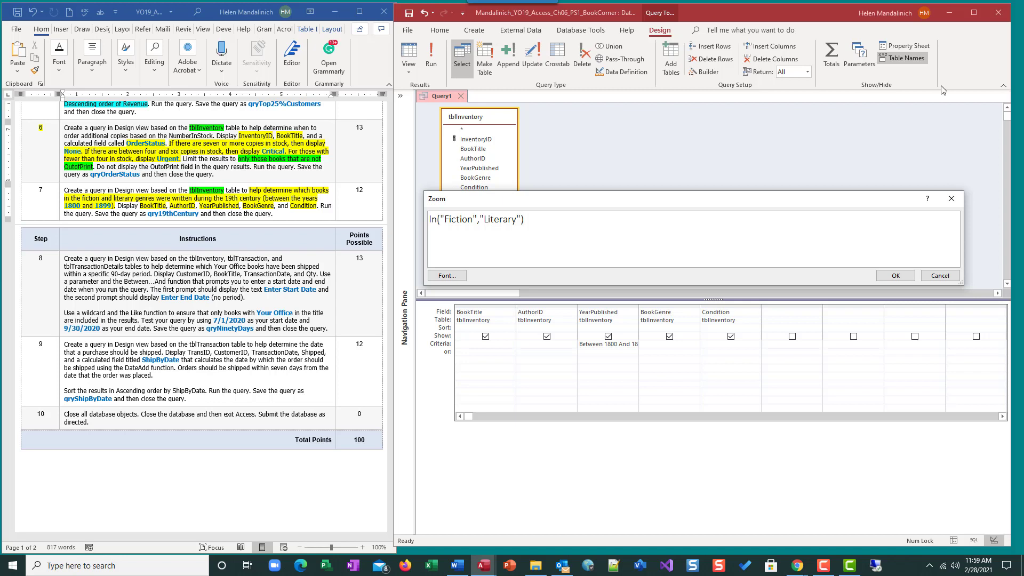
pyautogui.click(906, 275)
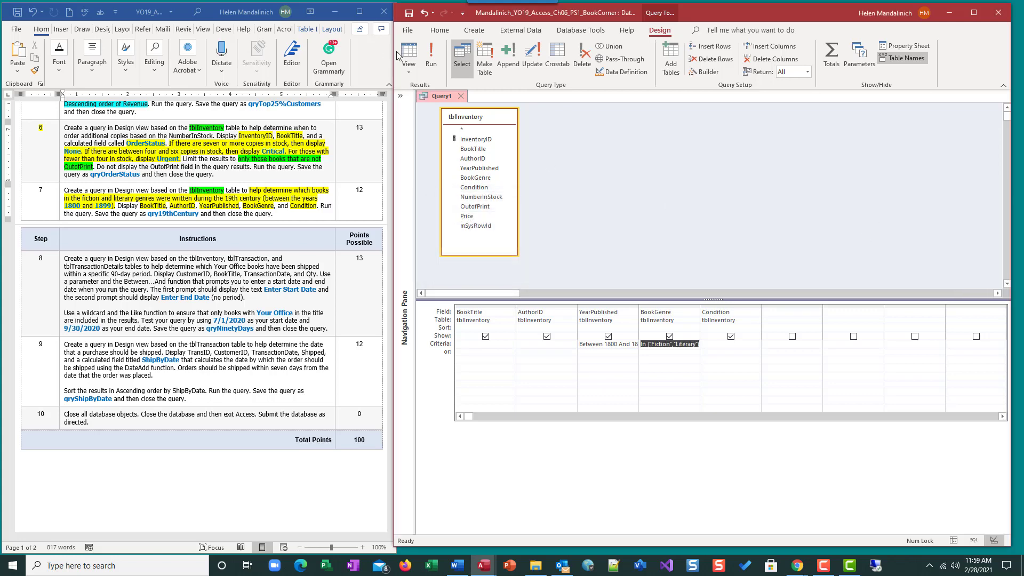
pyautogui.click(431, 56)
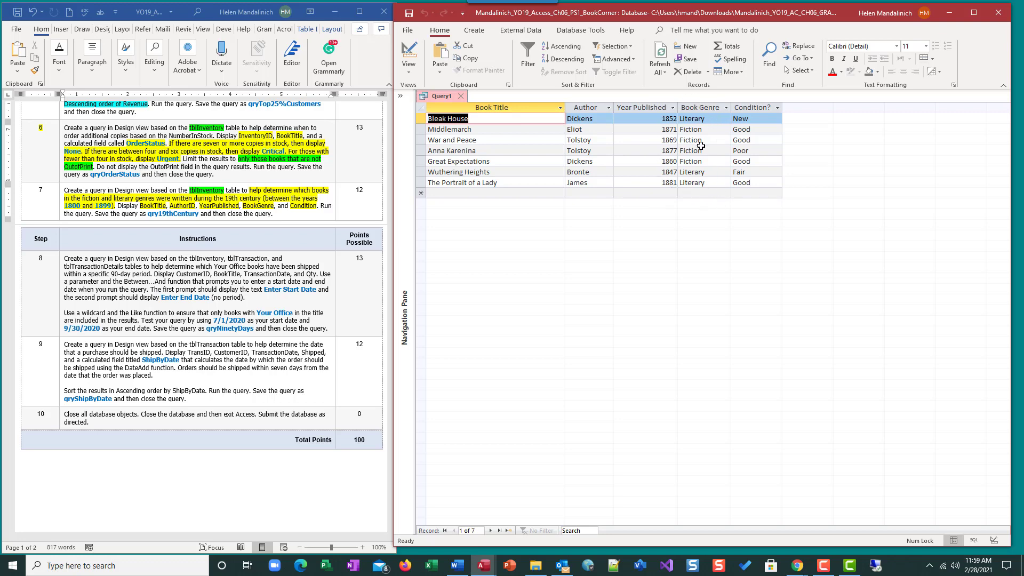
pyautogui.click(402, 50)
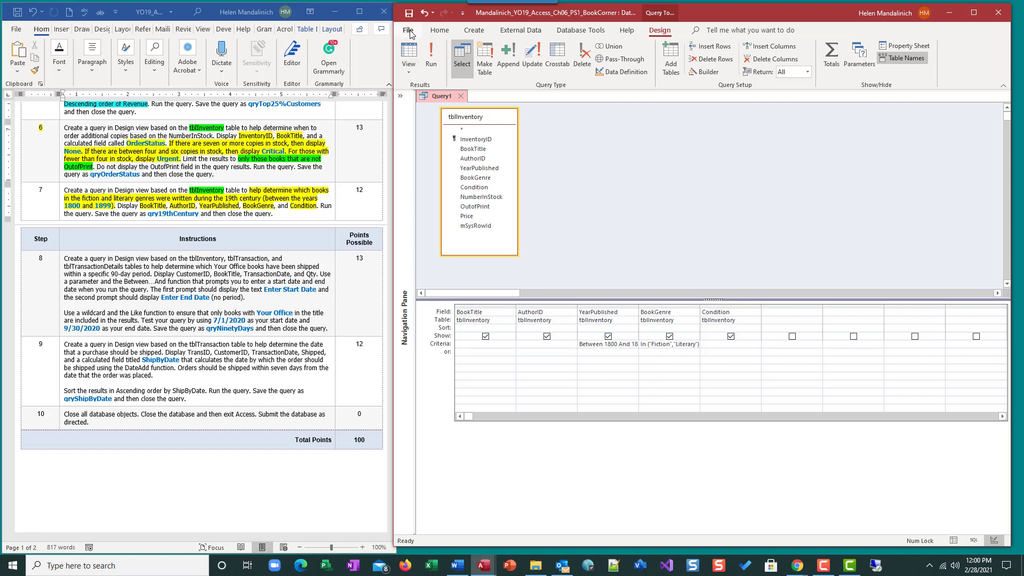
# Save the query as qry19thCentury, run it once more, and close it
pyautogui.click(409, 15)
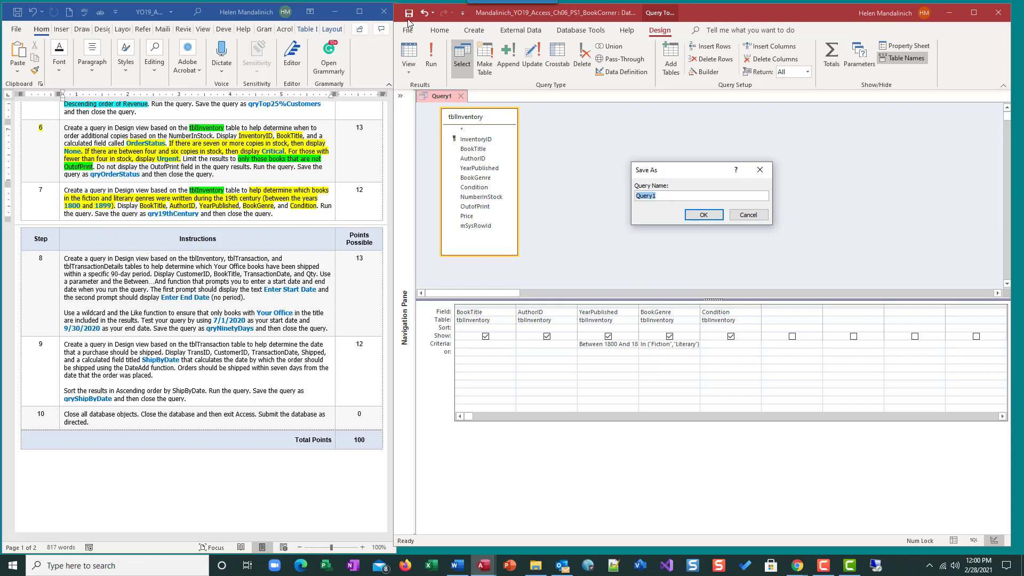
pyautogui.write('qry19thCv')
pyautogui.press('BackSpace')
pyautogui.write('entury')
pyautogui.click(704, 214)
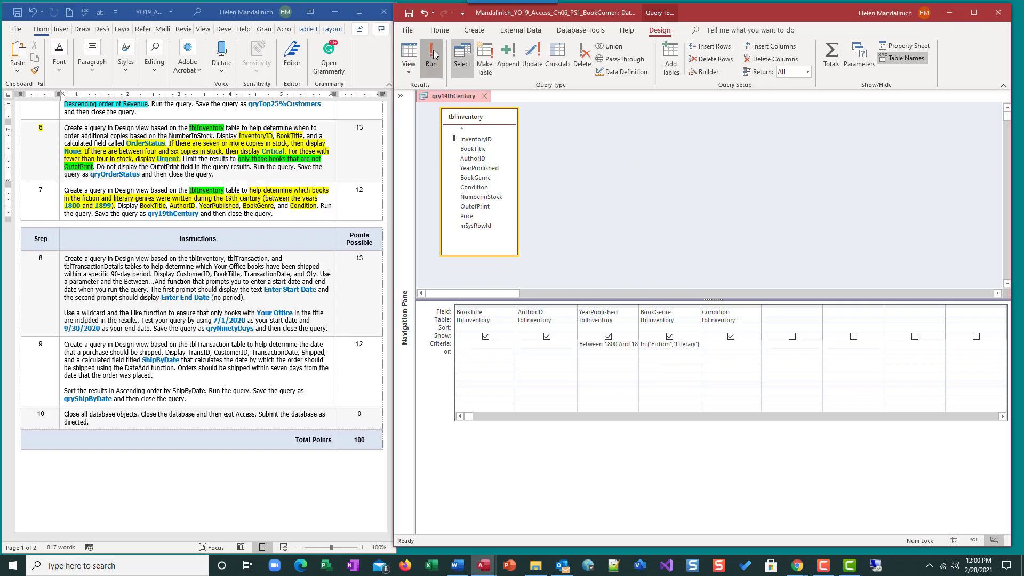
pyautogui.click(432, 55)
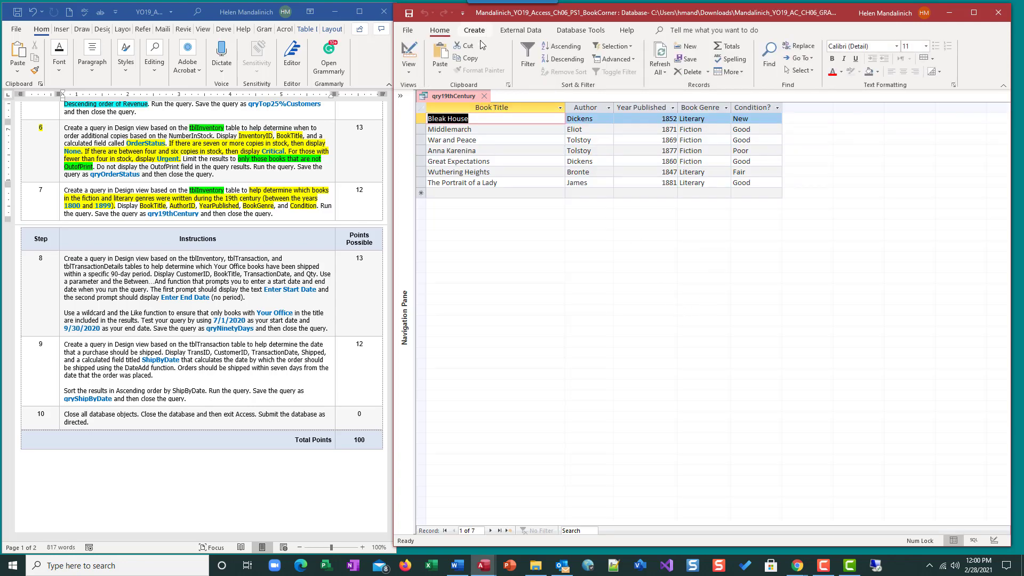
pyautogui.click(487, 99)
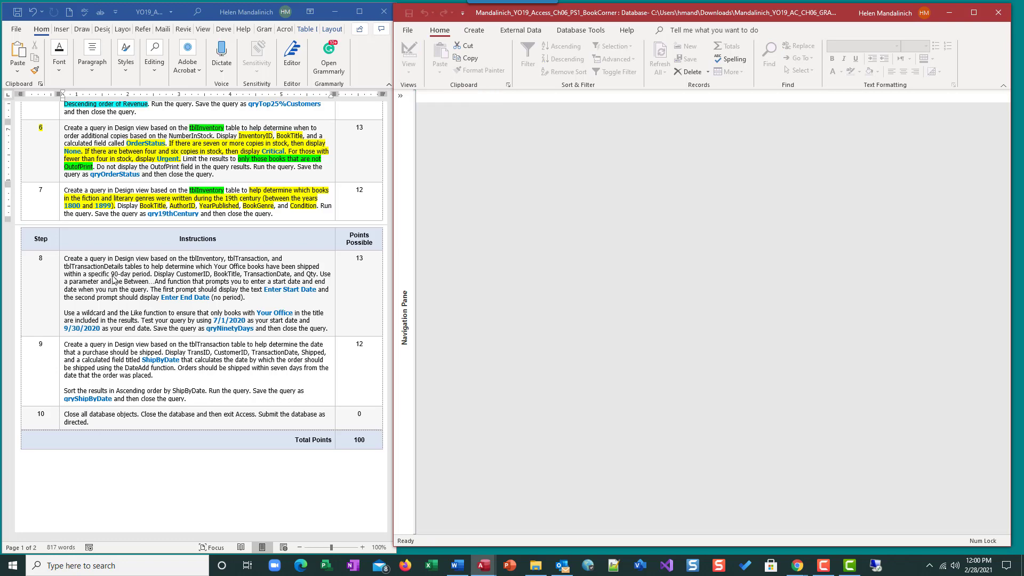
# In the Word instructions, highlight the step number 7 in yellow to mark it as completed
pyautogui.scroll(-2, 113, 279)
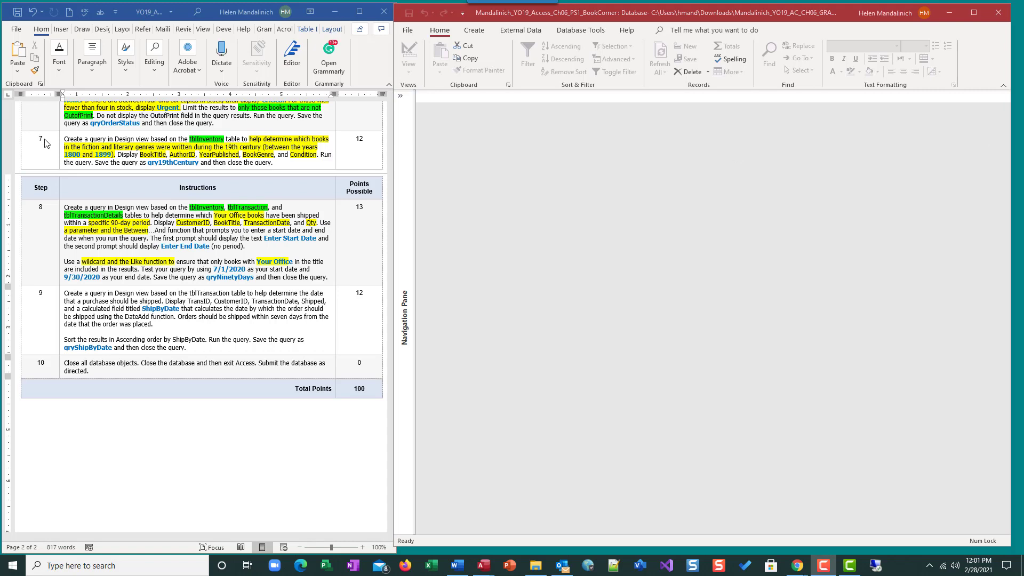
pyautogui.moveTo(44, 139); pyautogui.dragTo(36, 138)
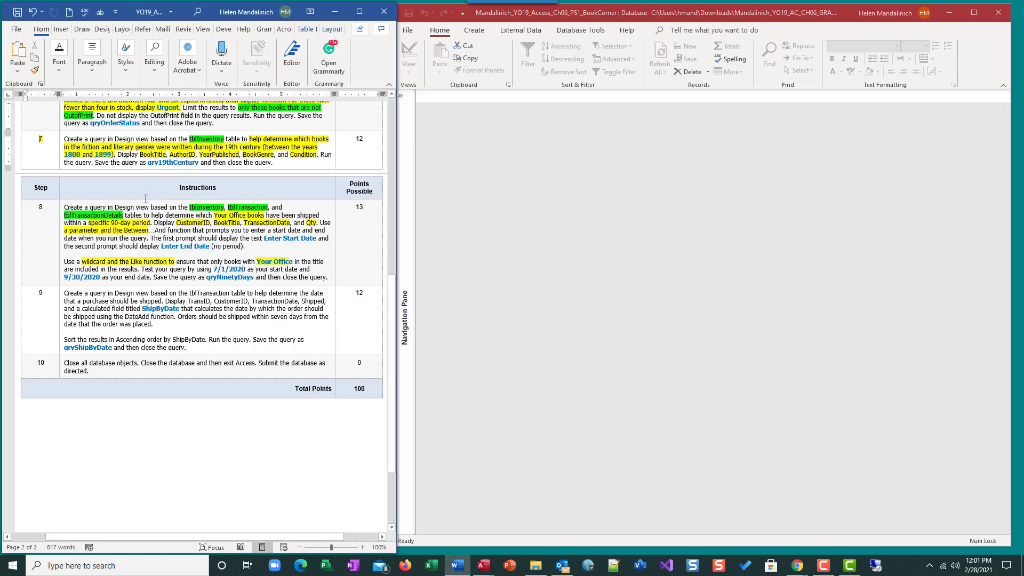
# In Access, create a new query in Design view with the tblInventory, tblTransaction and tblTransactionDetails tables
pyautogui.click(411, 180)
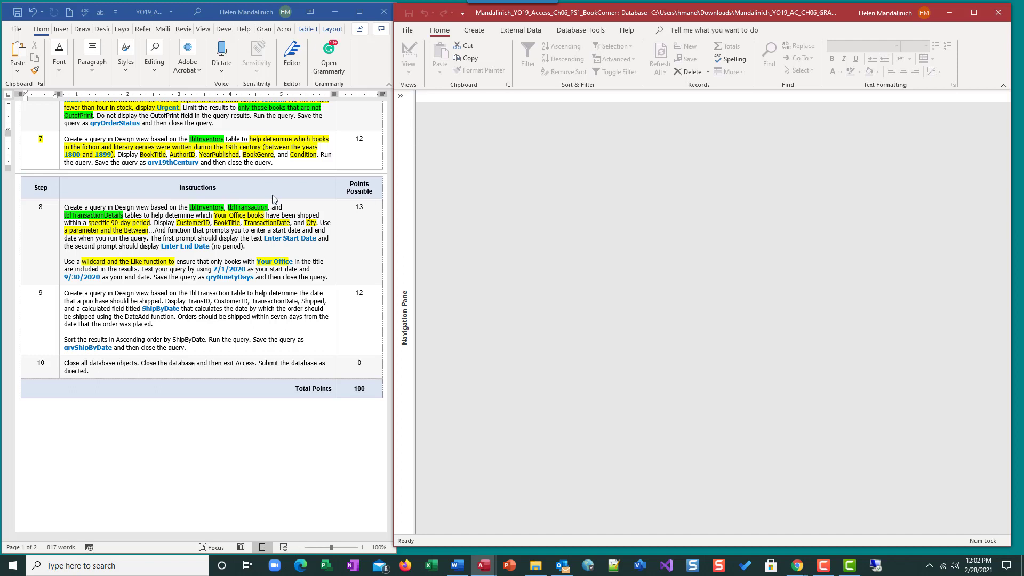
pyautogui.click(474, 30)
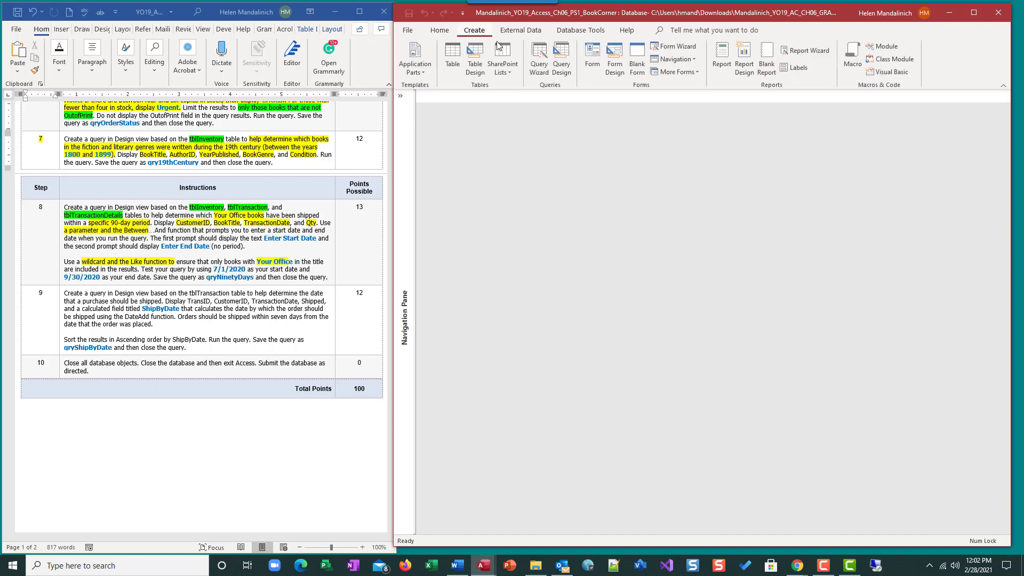
pyautogui.click(571, 71)
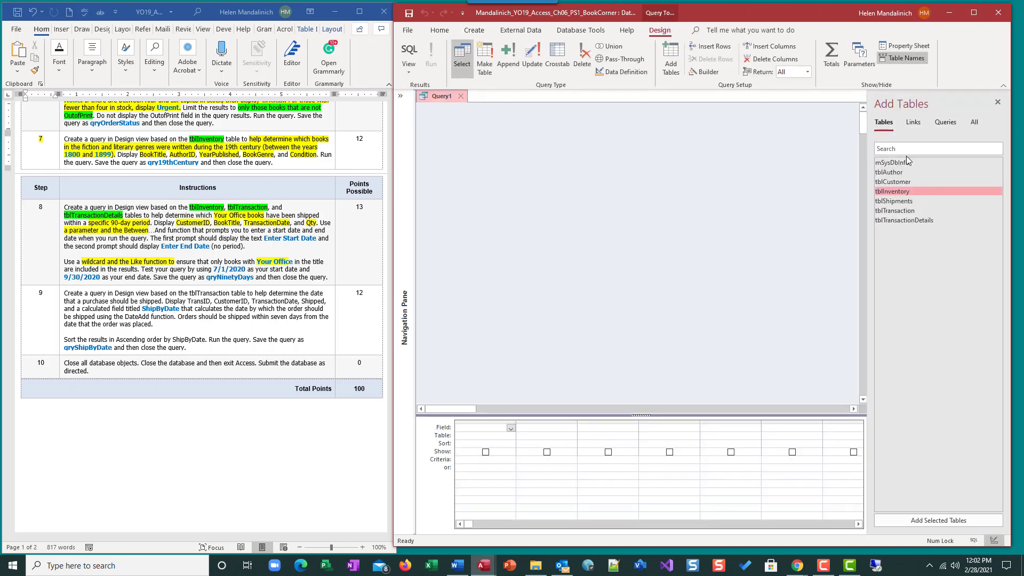
pyautogui.doubleClick(923, 191)
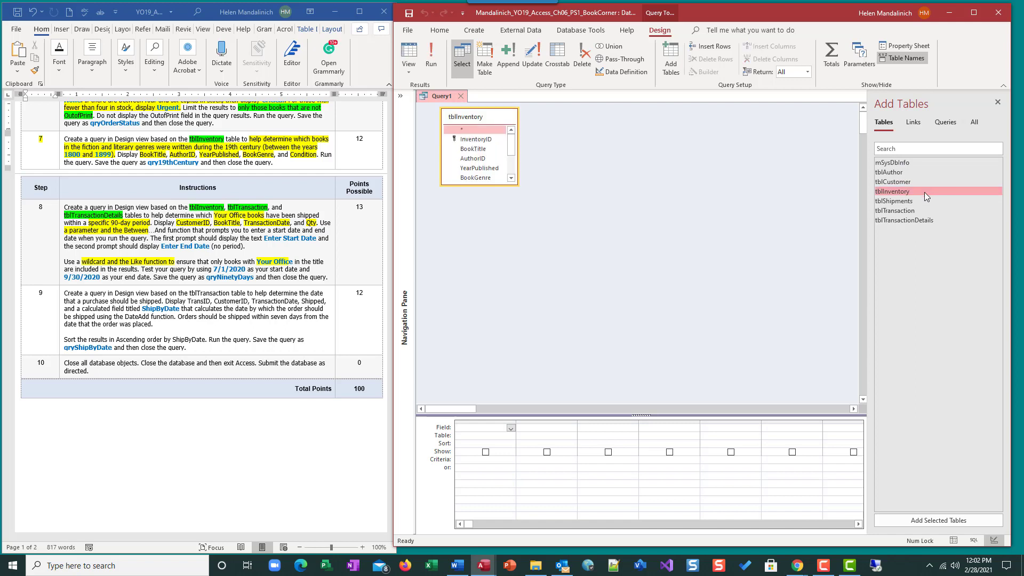
pyautogui.doubleClick(930, 209)
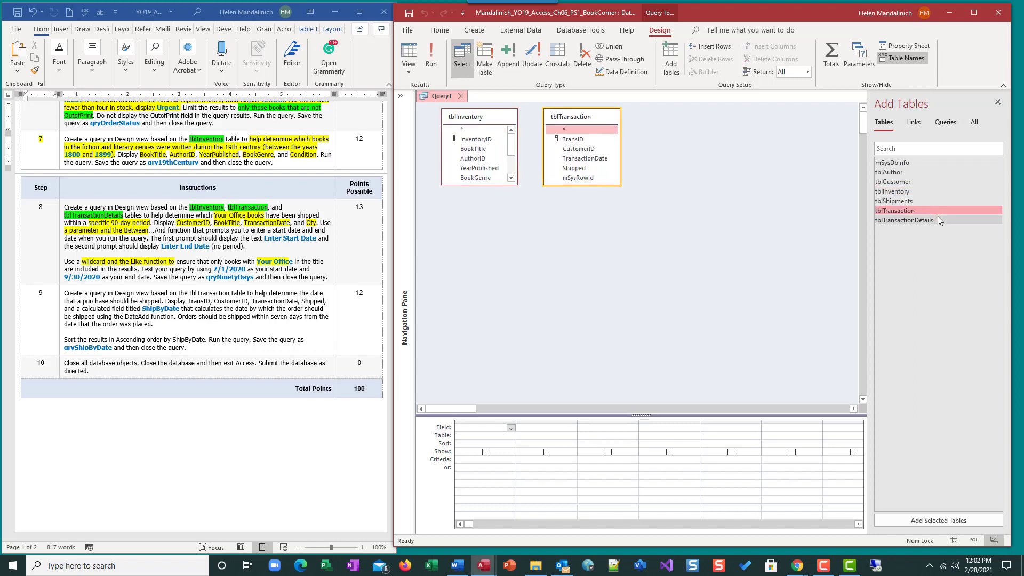
pyautogui.doubleClick(938, 217)
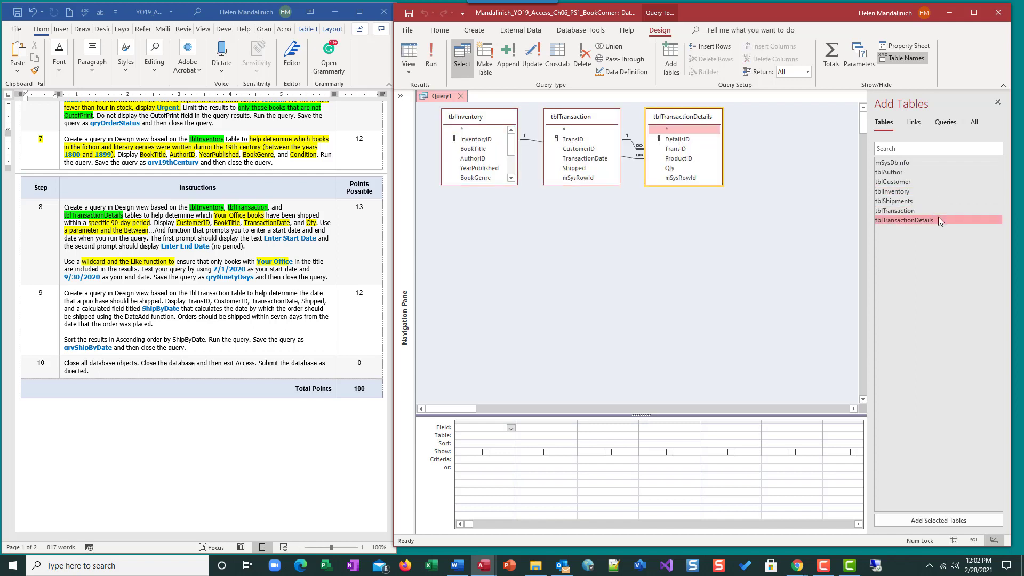
pyautogui.click(998, 103)
# Arrange the three tables in relationship order in the query design, lengthen their field lists, and enlarge the design grid area
pyautogui.moveTo(581, 117); pyautogui.dragTo(796, 101)
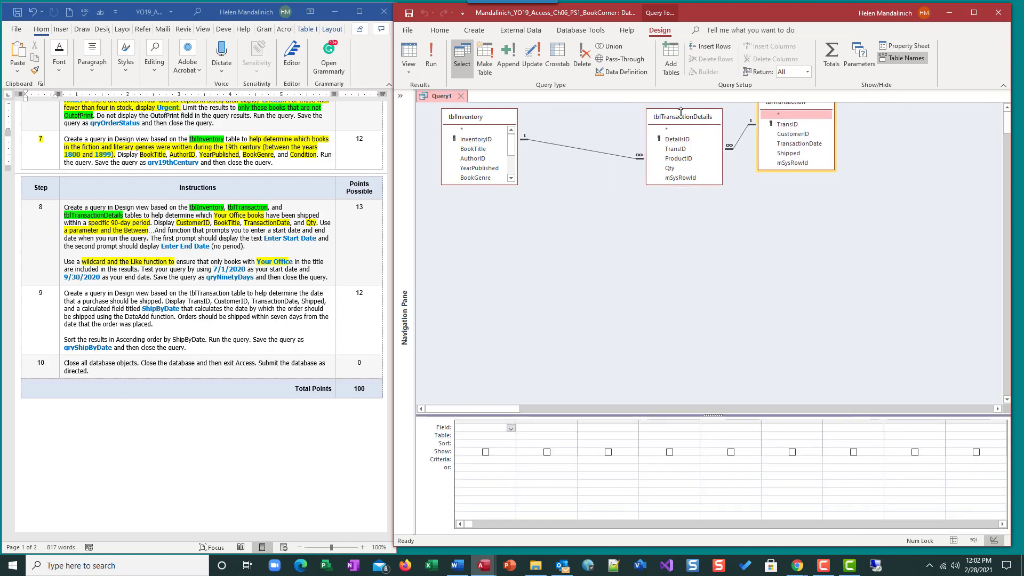
pyautogui.moveTo(680, 112); pyautogui.dragTo(602, 122)
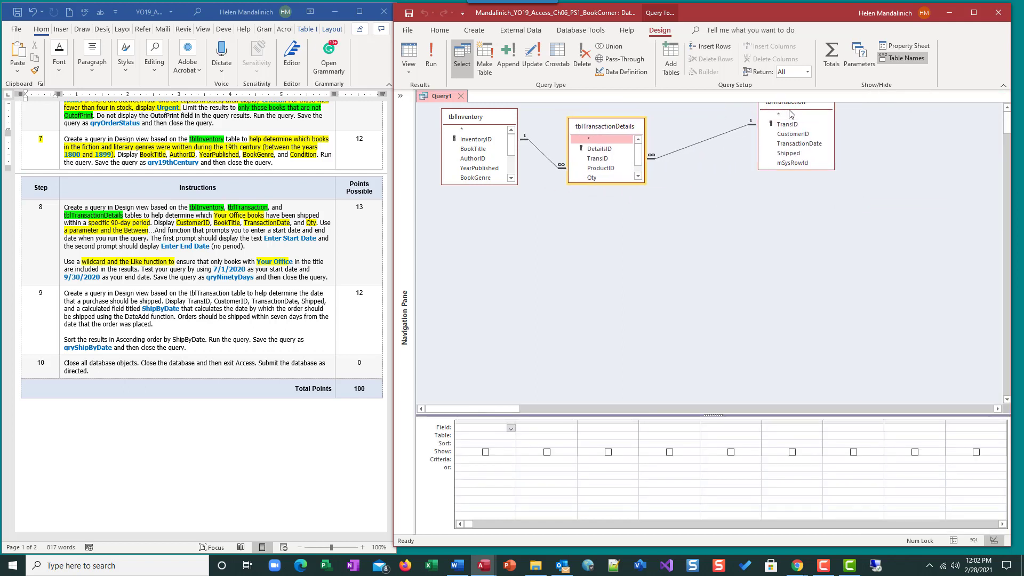
pyautogui.moveTo(790, 113); pyautogui.dragTo(706, 136)
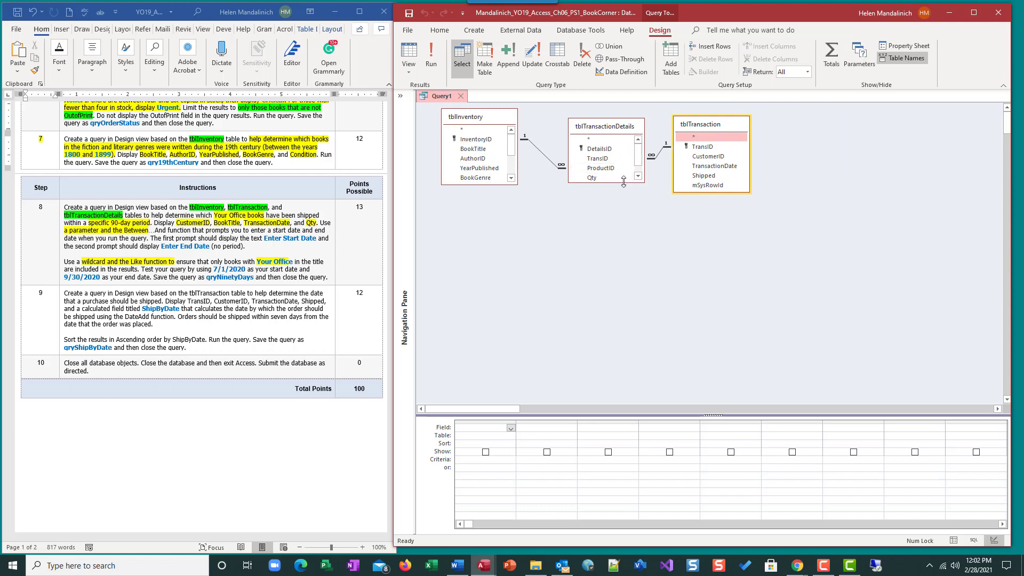
pyautogui.moveTo(623, 182); pyautogui.dragTo(623, 212)
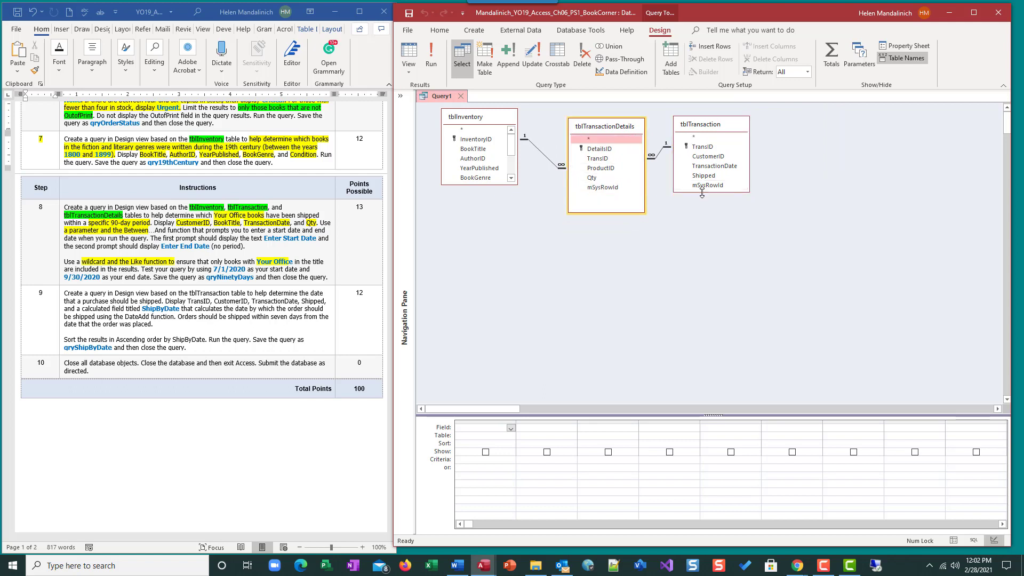
pyautogui.moveTo(702, 192); pyautogui.dragTo(702, 202)
pyautogui.moveTo(452, 184); pyautogui.dragTo(462, 246)
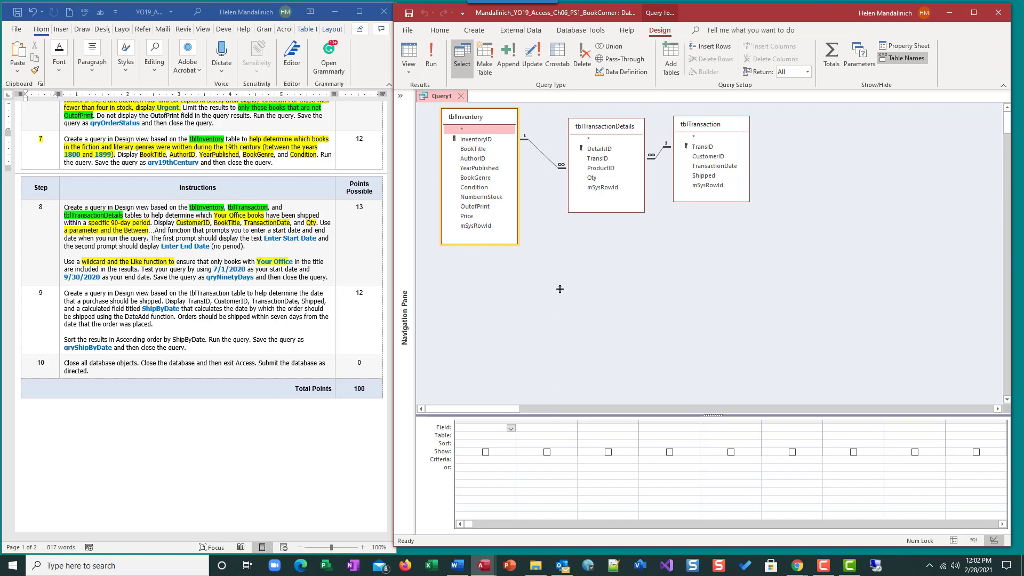
pyautogui.moveTo(560, 288); pyautogui.dragTo(560, 289)
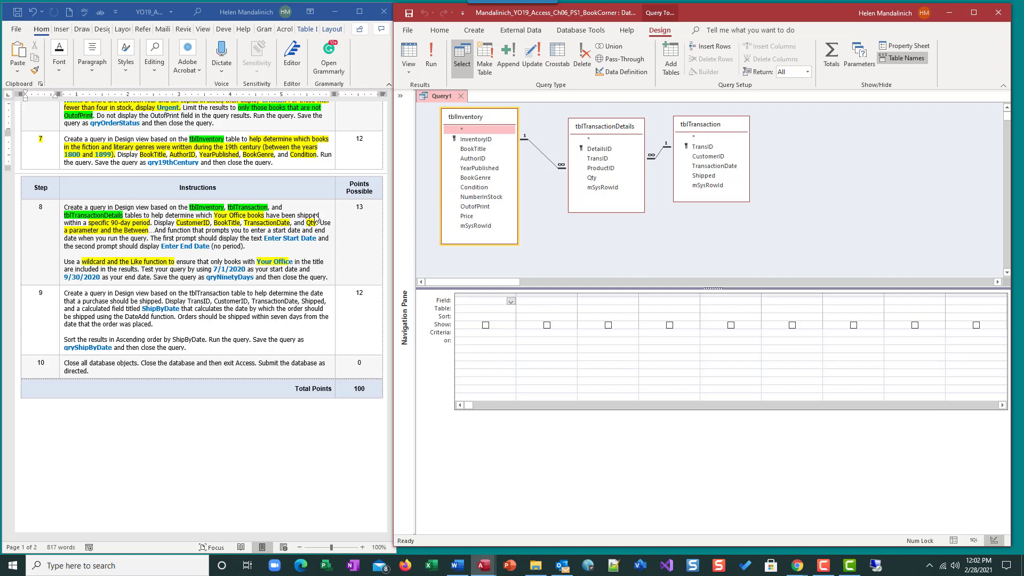
# Add CustomerID, BookTitle, TransactionDate and Qty to the query, run it to check the records, and return to Design view
pyautogui.doubleClick(707, 157)
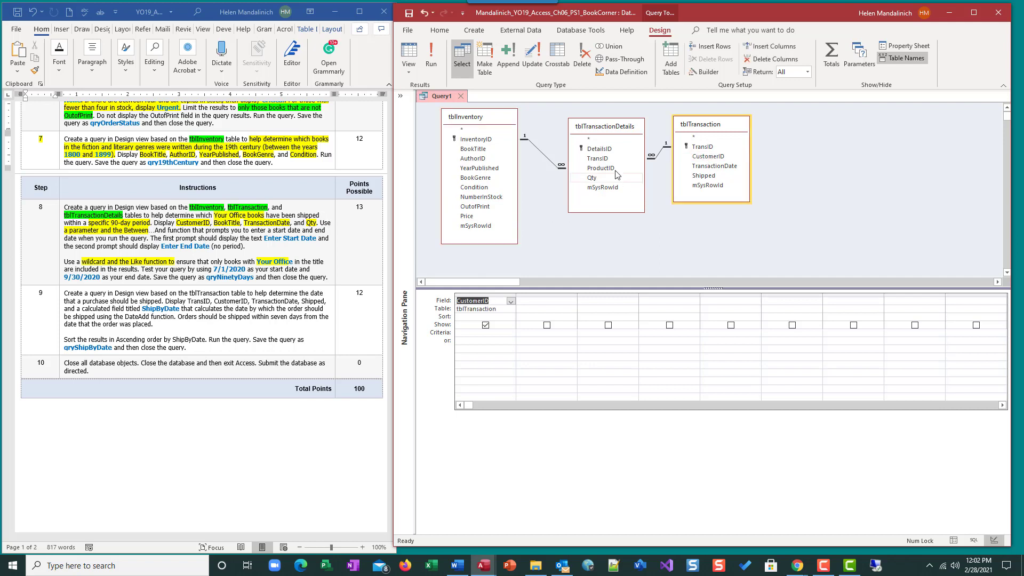
pyautogui.doubleClick(474, 150)
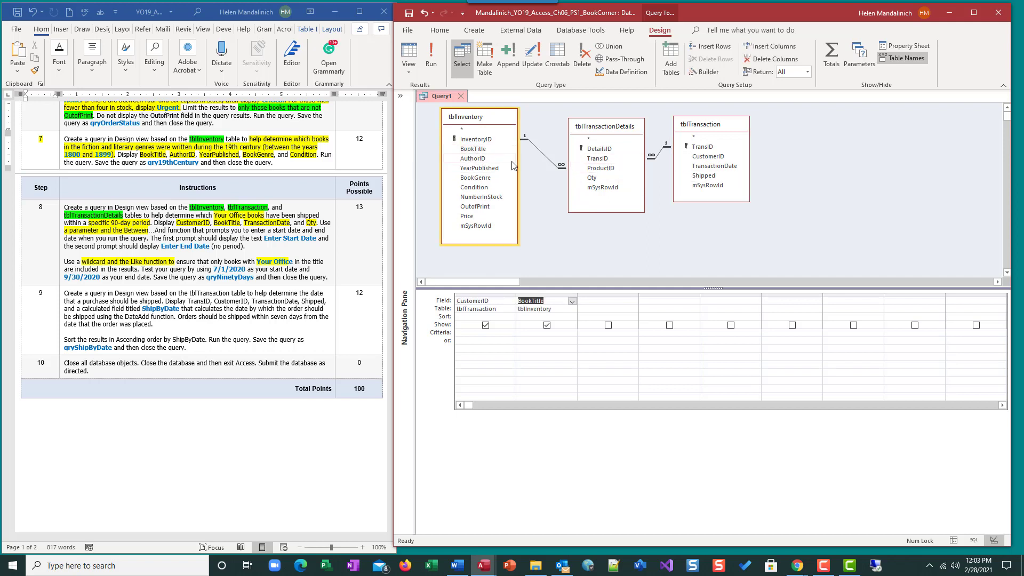
pyautogui.doubleClick(705, 166)
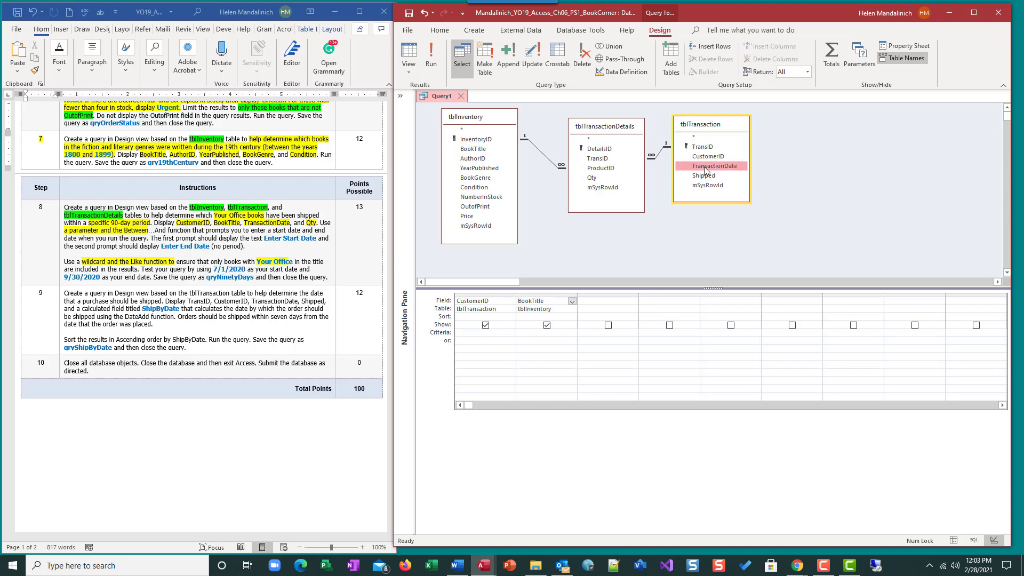
pyautogui.doubleClick(592, 177)
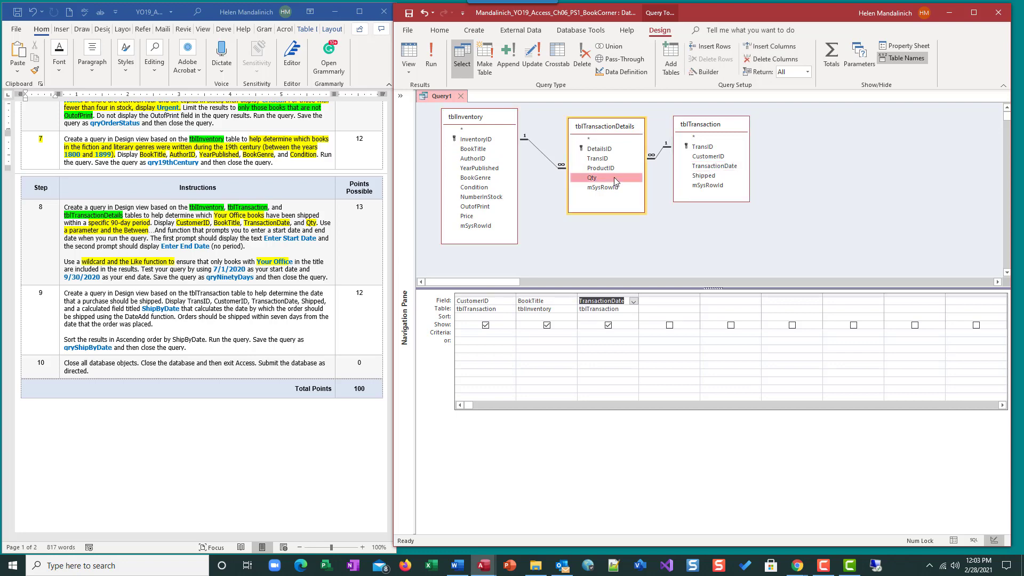
pyautogui.click(431, 52)
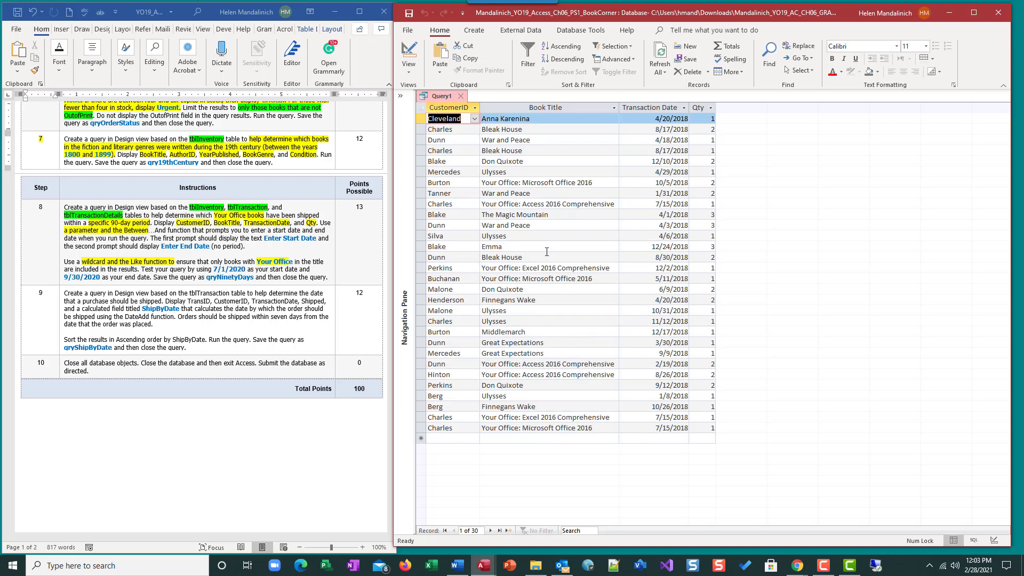
pyautogui.click(402, 48)
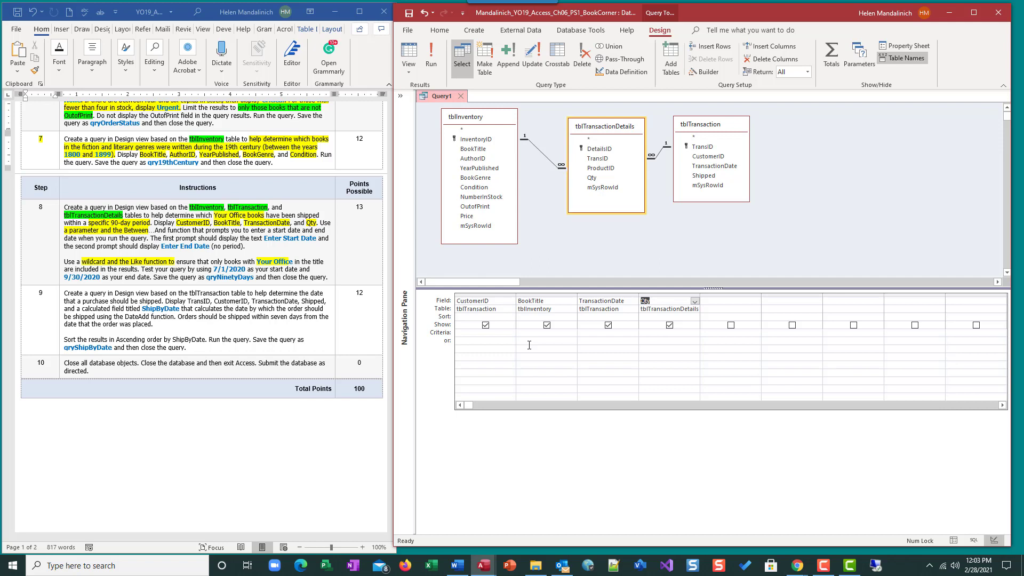
# Set the TransactionDate criteria to Between [Enter Start Date] and [Enter End Date] in the Zoom box
pyautogui.click(592, 332)
pyautogui.rightClick(593, 332)
pyautogui.click(606, 421)
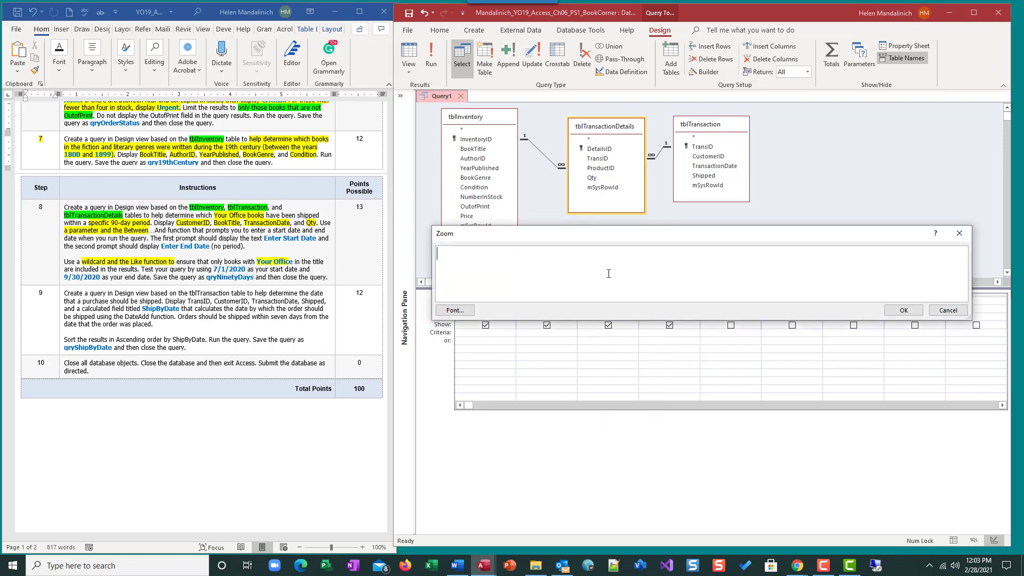
pyautogui.write('Between')
pyautogui.write('[Enter star')
pyautogui.press('BackSpace')
pyautogui.press('BackSpace')
pyautogui.press('BackSpace')
pyautogui.press('BackSpace')
pyautogui.write('Start Date')
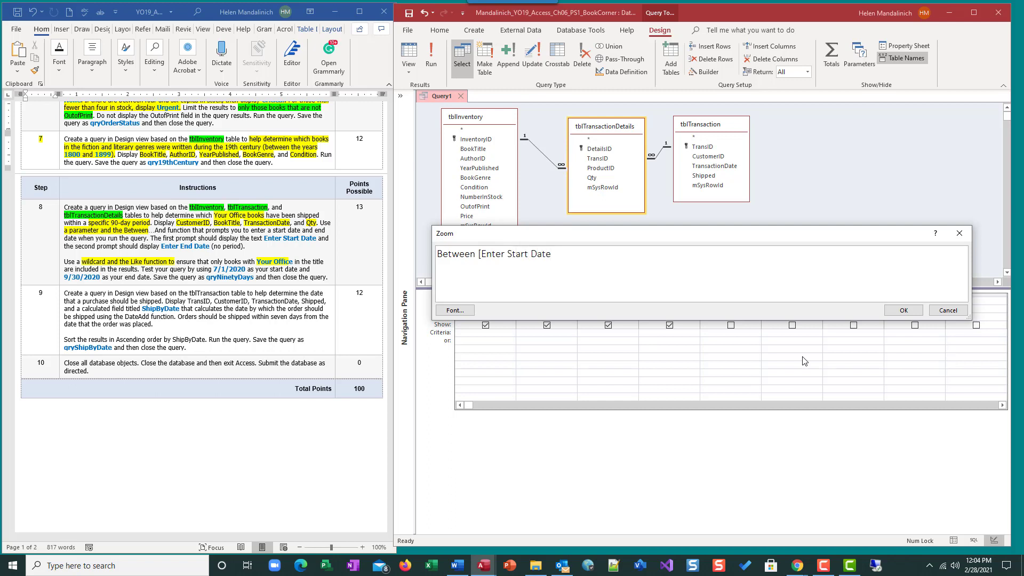
pyautogui.write('] and [Enter End Date]')
pyautogui.moveTo(555, 255); pyautogui.dragTo(479, 255)
pyautogui.moveTo(647, 255); pyautogui.dragTo(575, 255)
pyautogui.hotkey('ctrl', 'c')
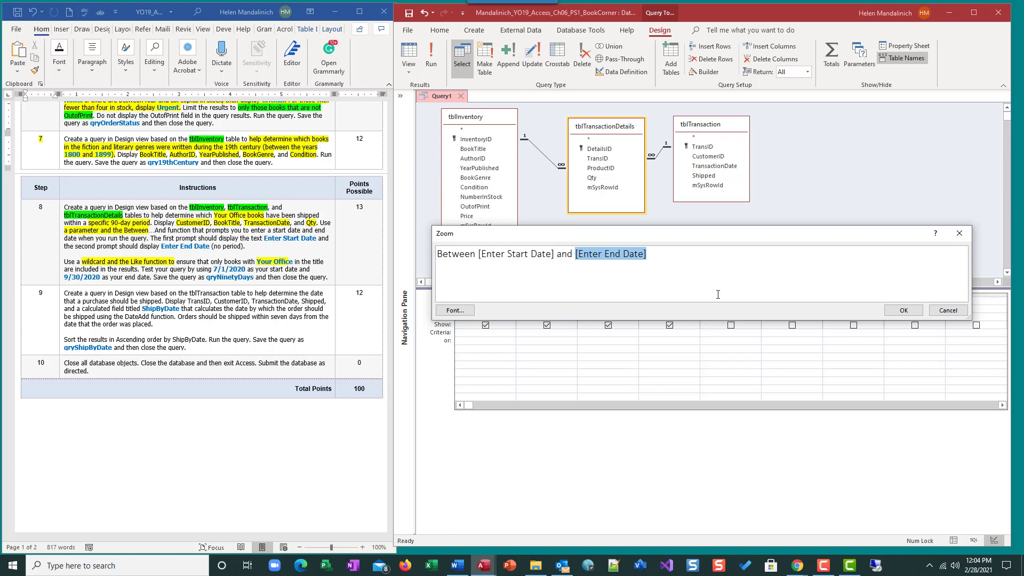
pyautogui.click(905, 311)
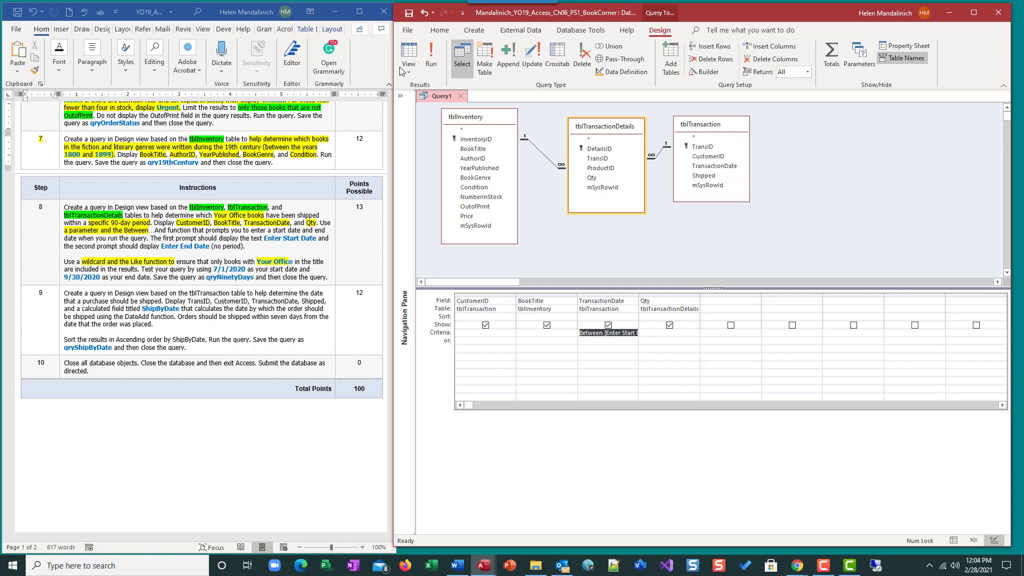
# Run the query with start date 7/1/2020 and end date 9/30/2020, and return to Design view
pyautogui.click(429, 55)
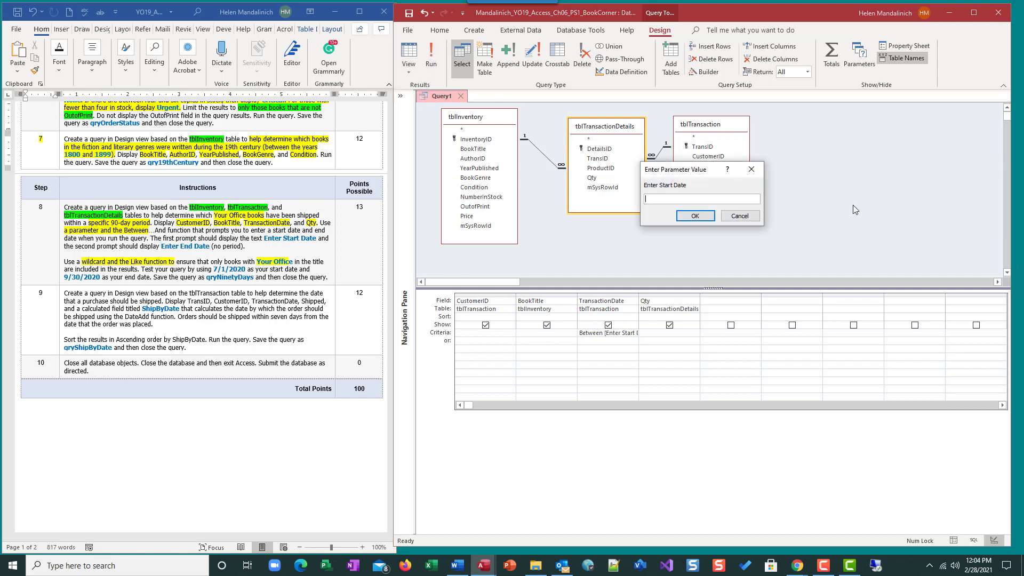
pyautogui.write('7/1/2020')
pyautogui.press('Return')
pyautogui.write('9/30/2020')
pyautogui.press('Return')
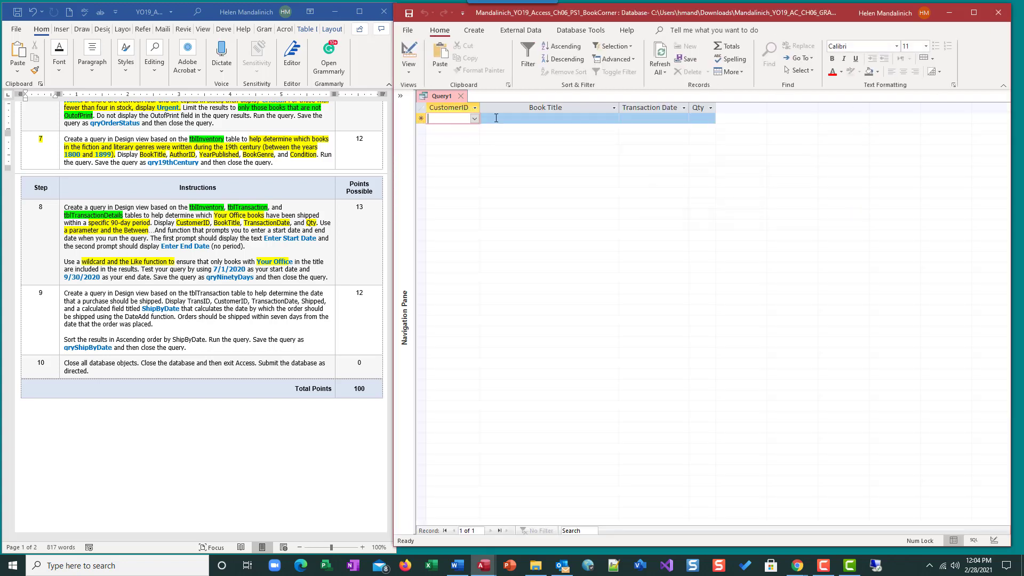
pyautogui.click(408, 53)
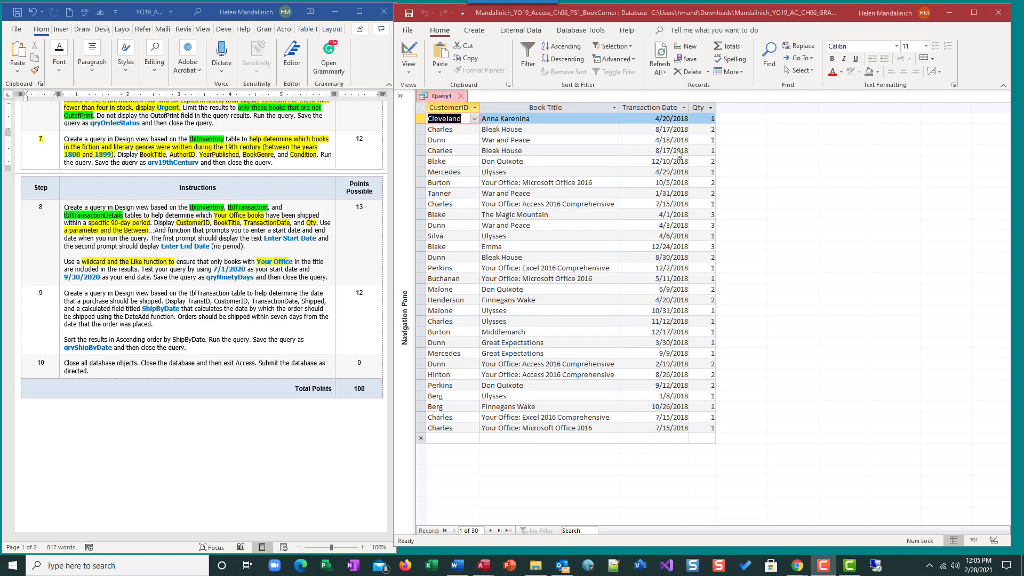
# Return the unfiltered query to Design view and paste the Between criteria back under TransactionDate
pyautogui.click(406, 52)
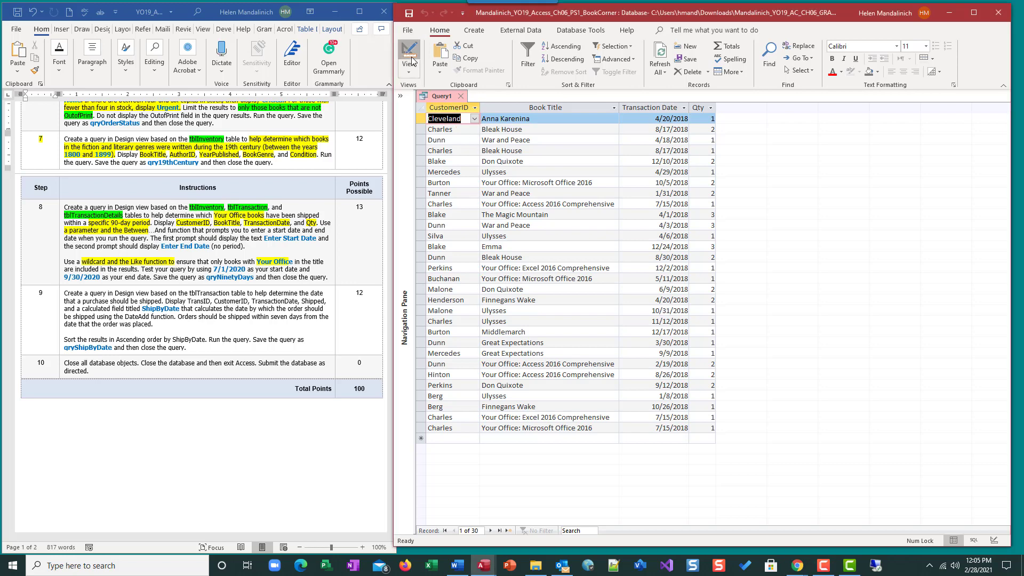
pyautogui.hotkey('ctrl', 'v')
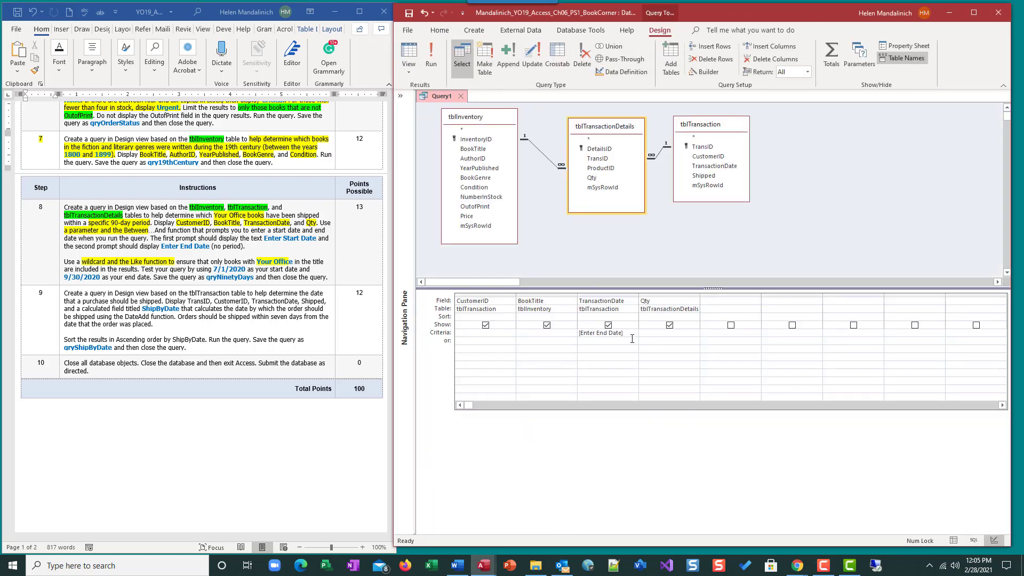
pyautogui.click(632, 340)
# Test the query with start date 7/1/2018 and end date 9/30/2018, and return to Design view
pyautogui.click(435, 57)
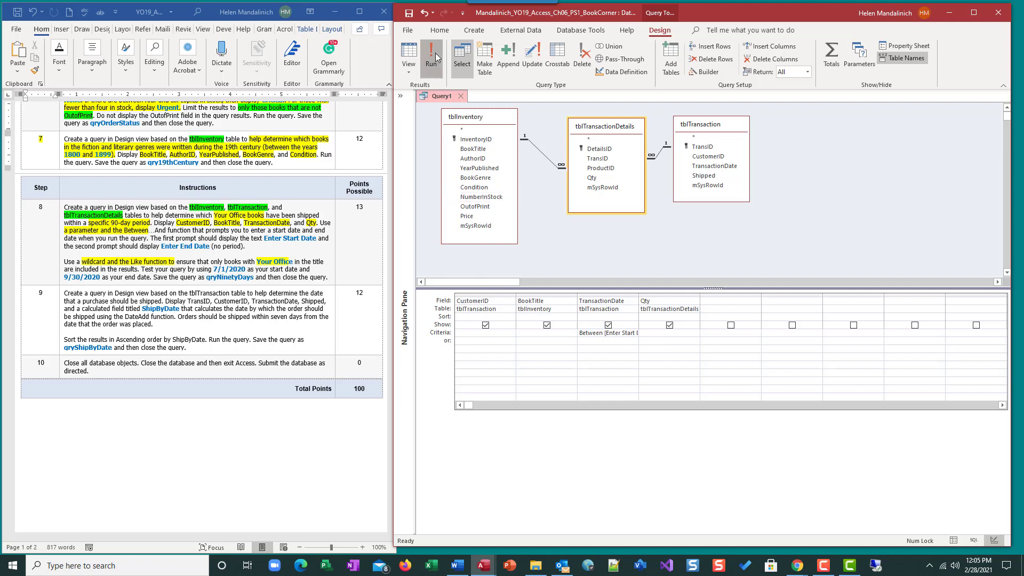
pyautogui.write('7/1')
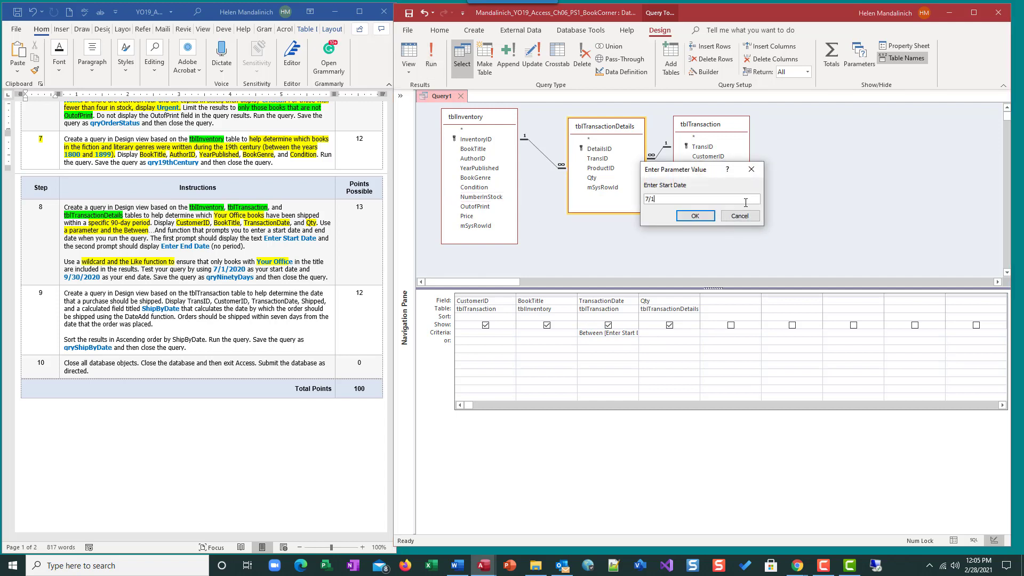
pyautogui.write('/2018')
pyautogui.press('Return')
pyautogui.press('BackSpace')
pyautogui.press('BackSpace')
pyautogui.write('9/30/20')
pyautogui.press('Return')
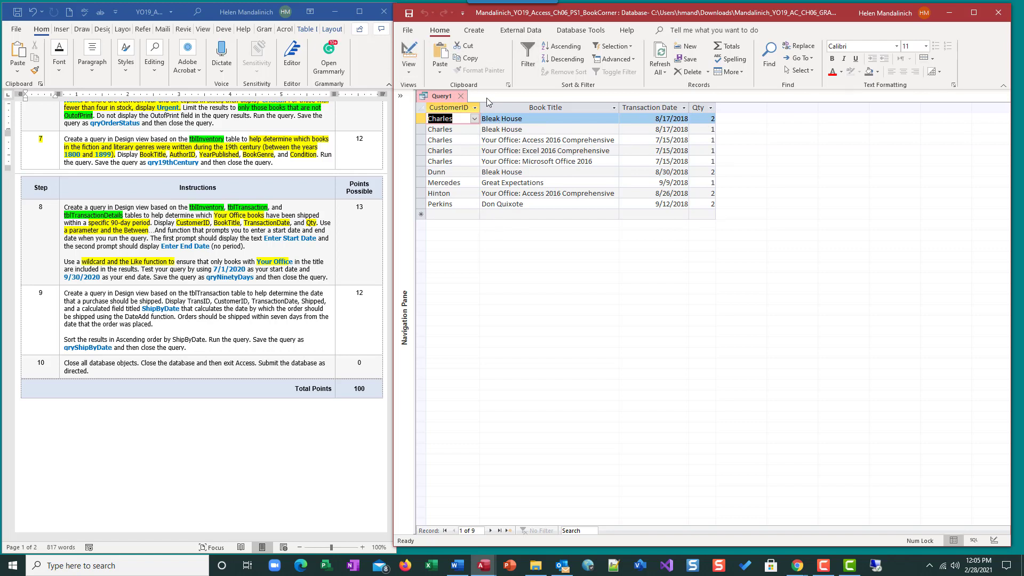
pyautogui.click(410, 50)
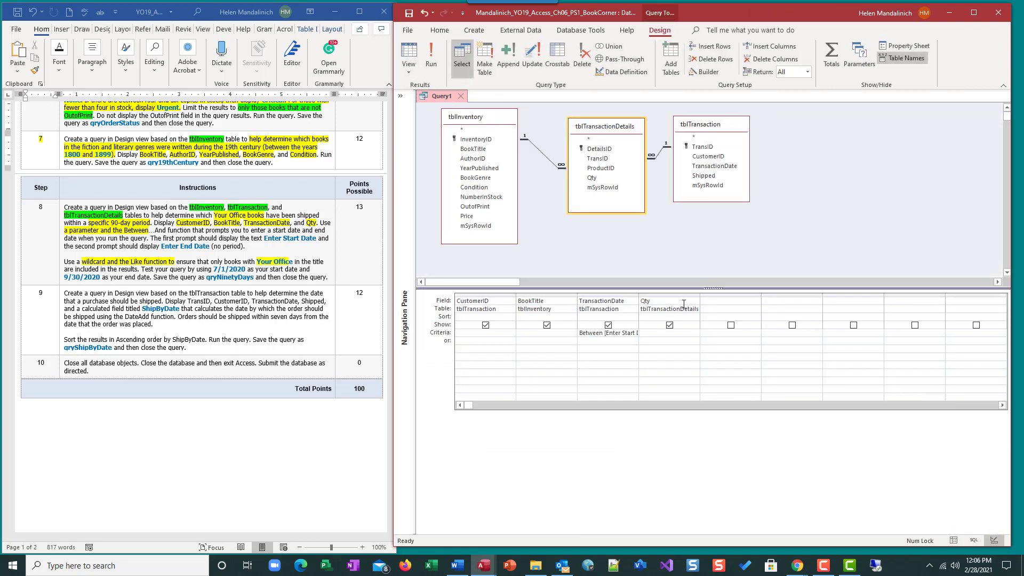
# Save the query as qryNinetyDays
pyautogui.click(408, 13)
pyautogui.write('qryNi')
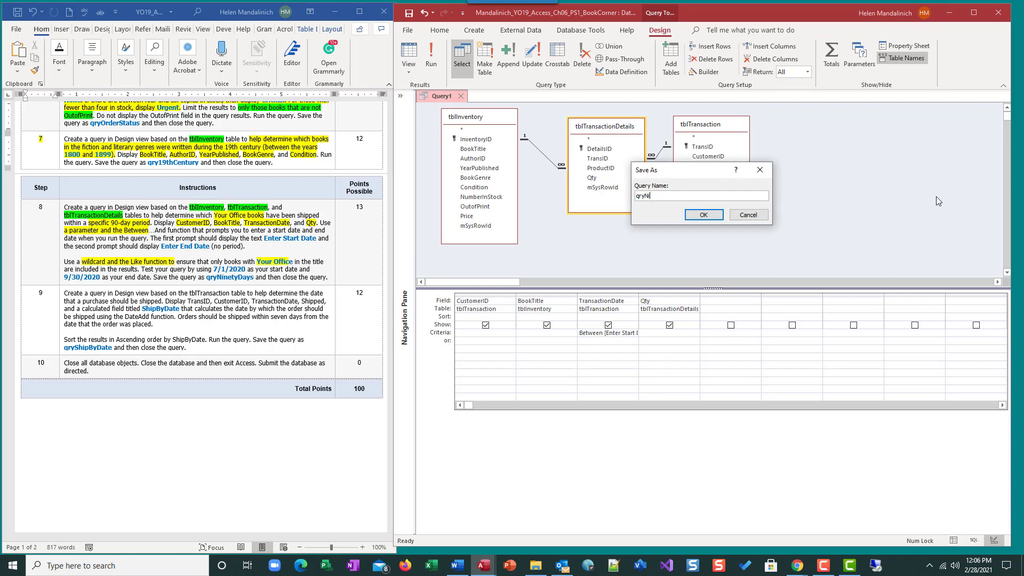
pyautogui.write('netyDays')
pyautogui.press('Return')
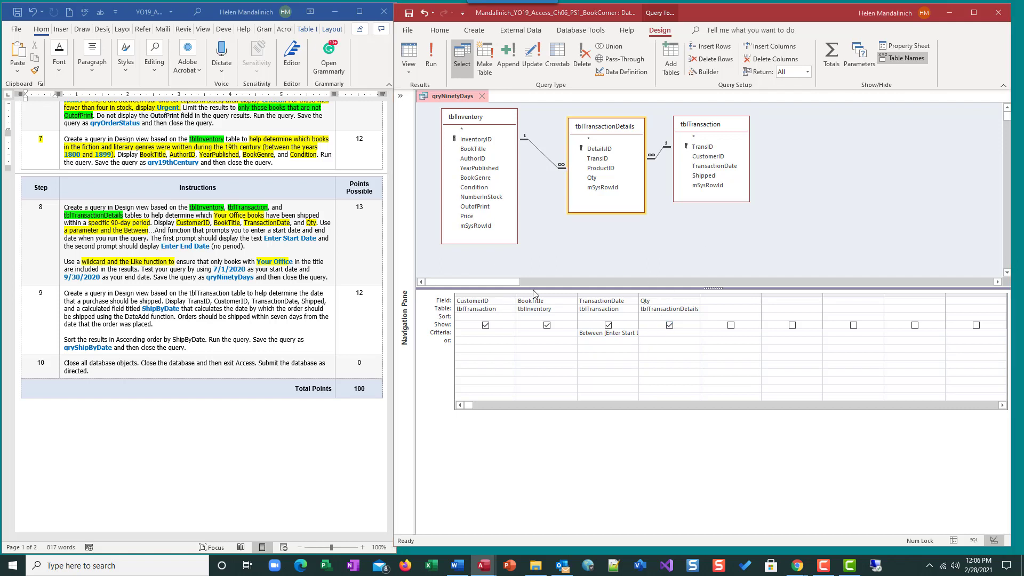
# Set the BookTitle criteria to Like "your office*" in the Zoom box
pyautogui.rightClick(523, 332)
pyautogui.click(561, 414)
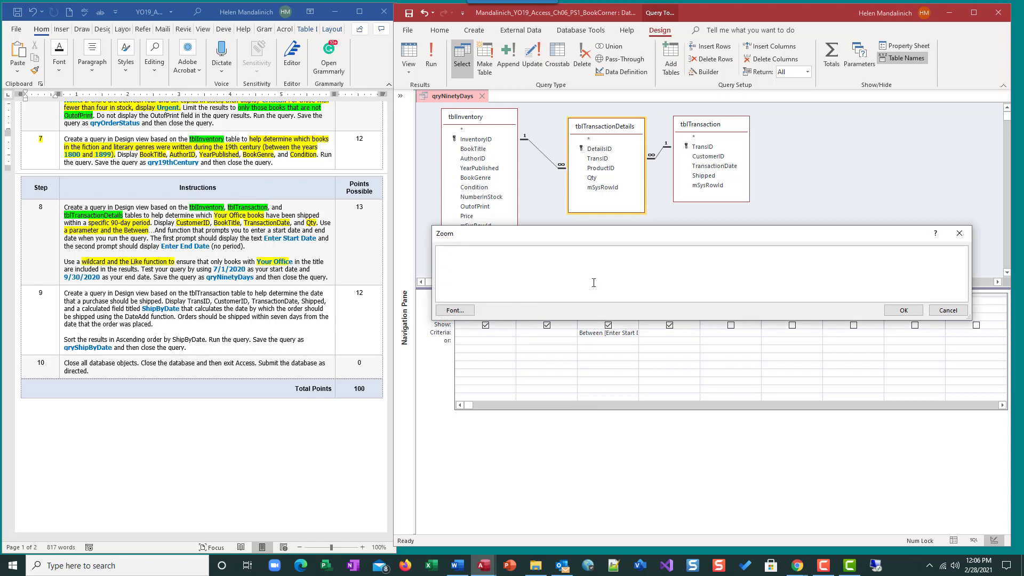
pyautogui.write('Like "your office*"')
pyautogui.click(901, 310)
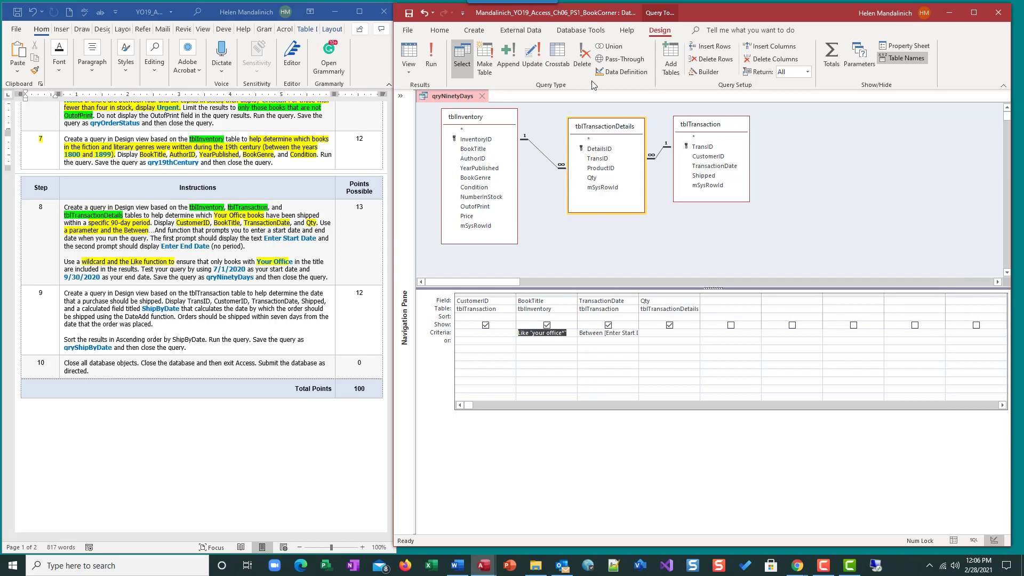
# Run qryNinetyDays with start date 7/1/2018 and end date 9/30/2018, save the query, and return to Design view
pyautogui.click(432, 54)
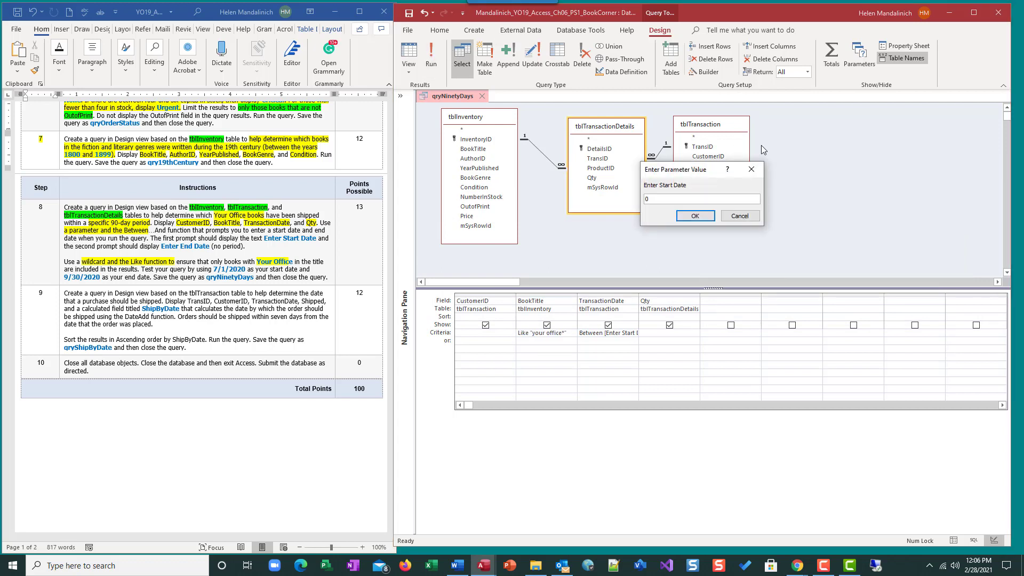
pyautogui.write('0')
pyautogui.press('BackSpace')
pyautogui.write('7/1/2020')
pyautogui.press('Return')
pyautogui.write('9')
pyautogui.write('/30/201')
pyautogui.write('0')
pyautogui.press('Return')
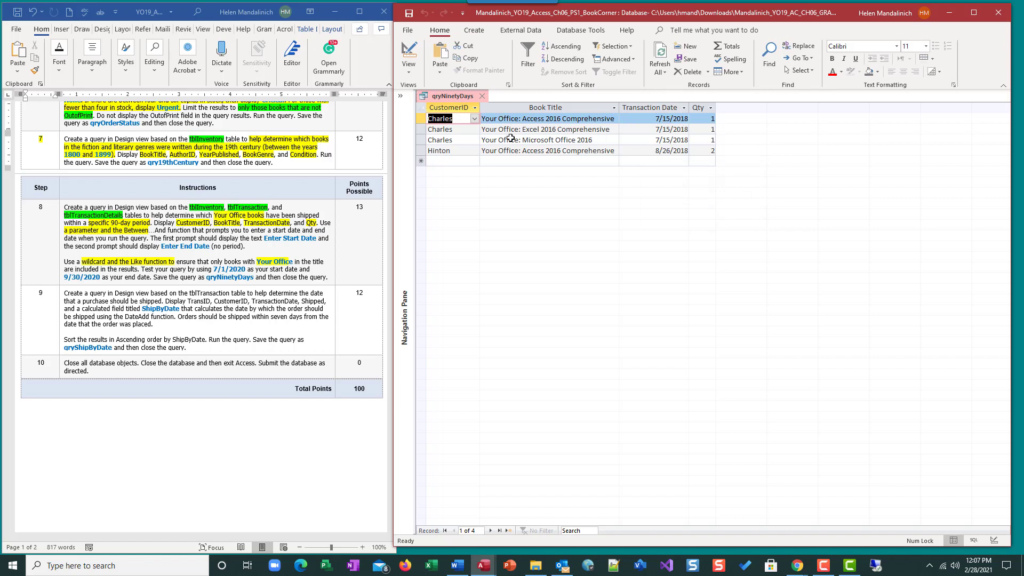
pyautogui.click(409, 14)
pyautogui.click(400, 51)
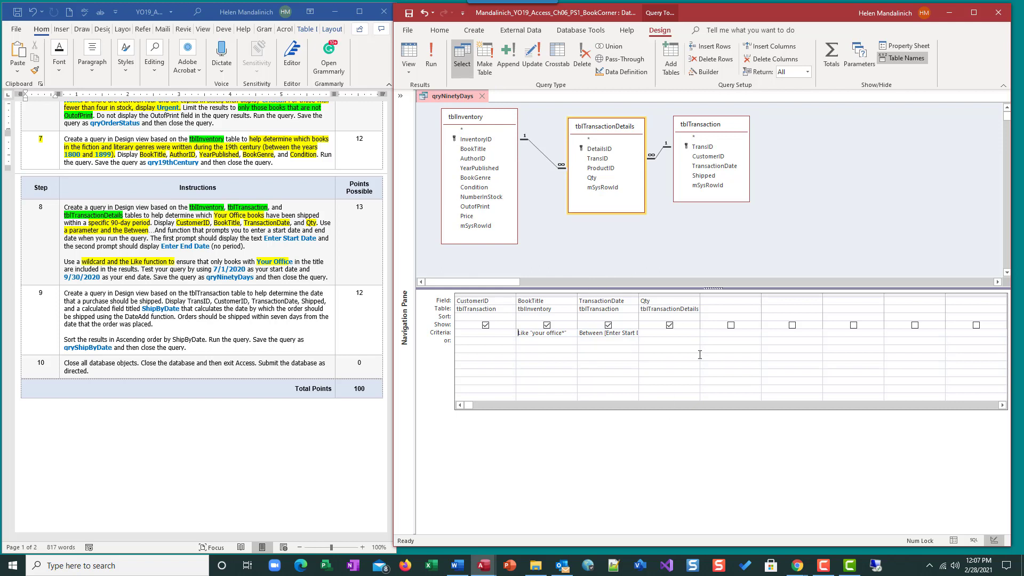
# In the Word instructions, highlight the step number 8 in yellow to mark it as completed
pyautogui.click(43, 212)
pyautogui.moveTo(38, 206); pyautogui.dragTo(44, 207)
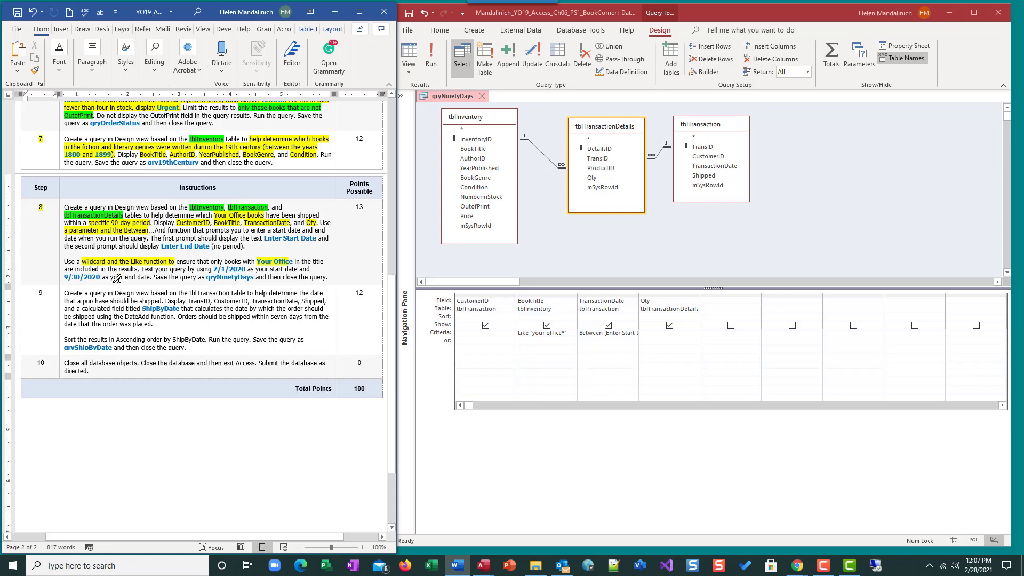
pyautogui.scroll(-2, 116, 317)
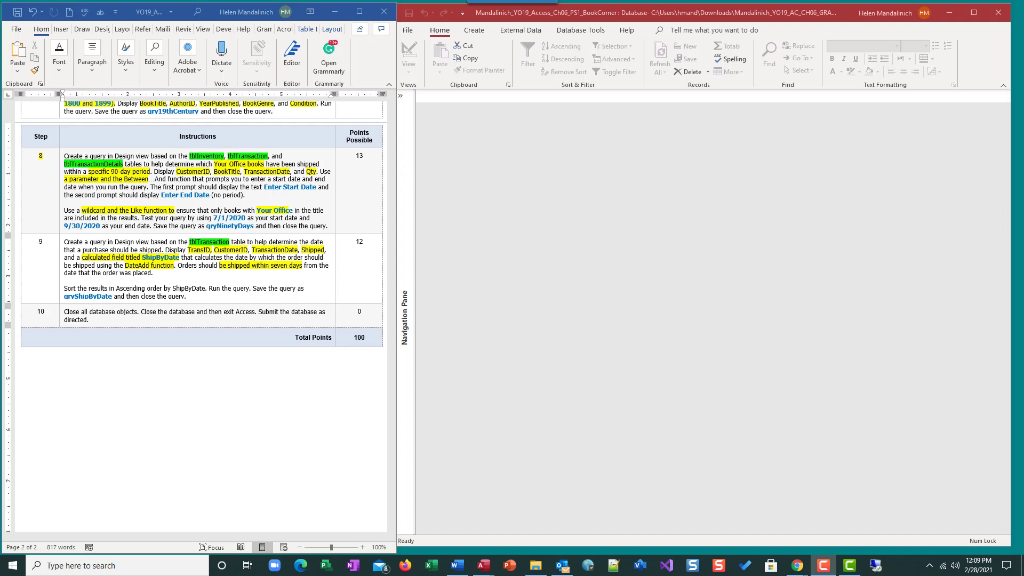
# Switch to Access and create a new query in Design view based on the tblTransaction table
pyautogui.click(483, 34)
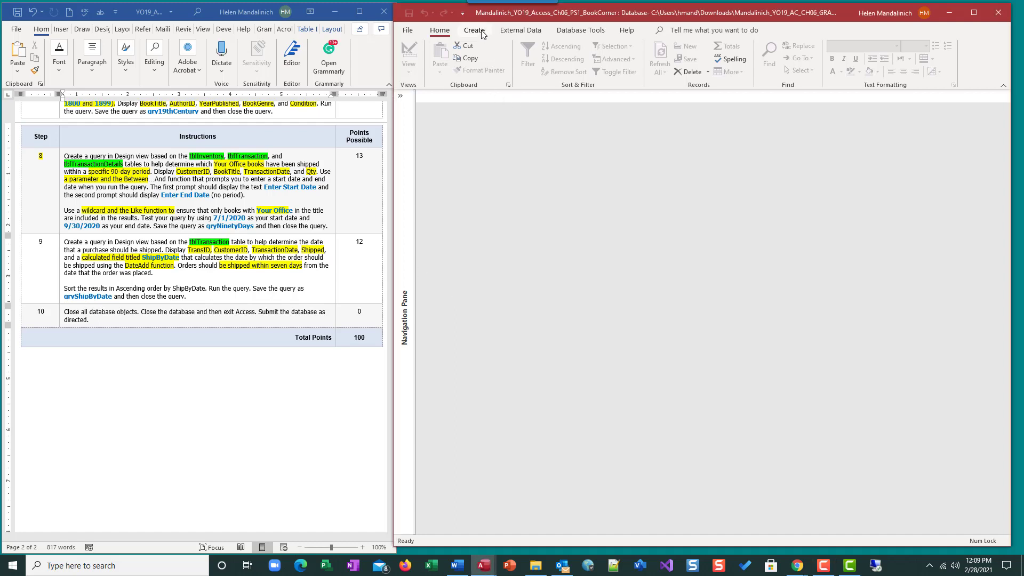
pyautogui.click(474, 31)
pyautogui.click(562, 56)
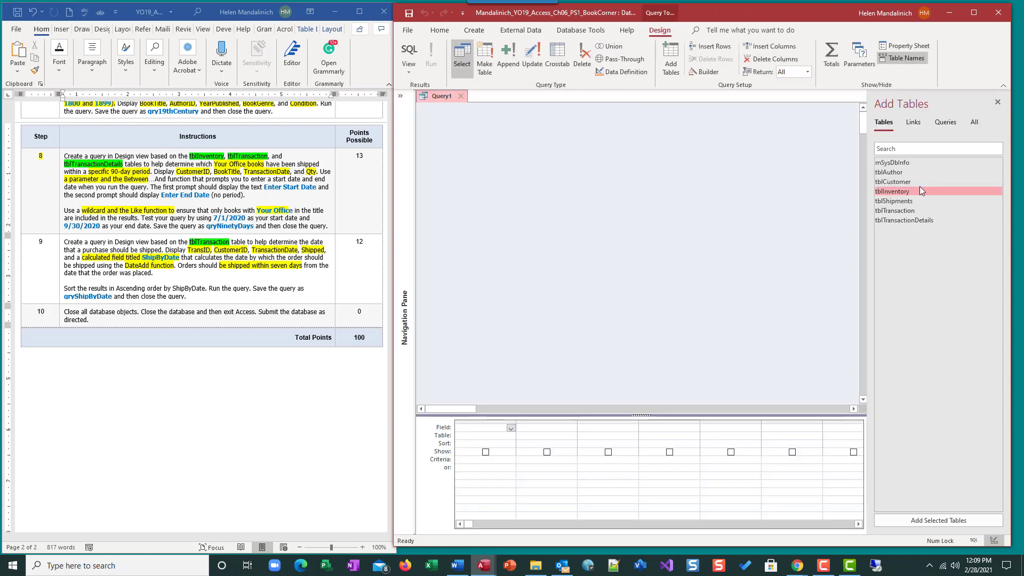
pyautogui.doubleClick(928, 209)
pyautogui.click(998, 102)
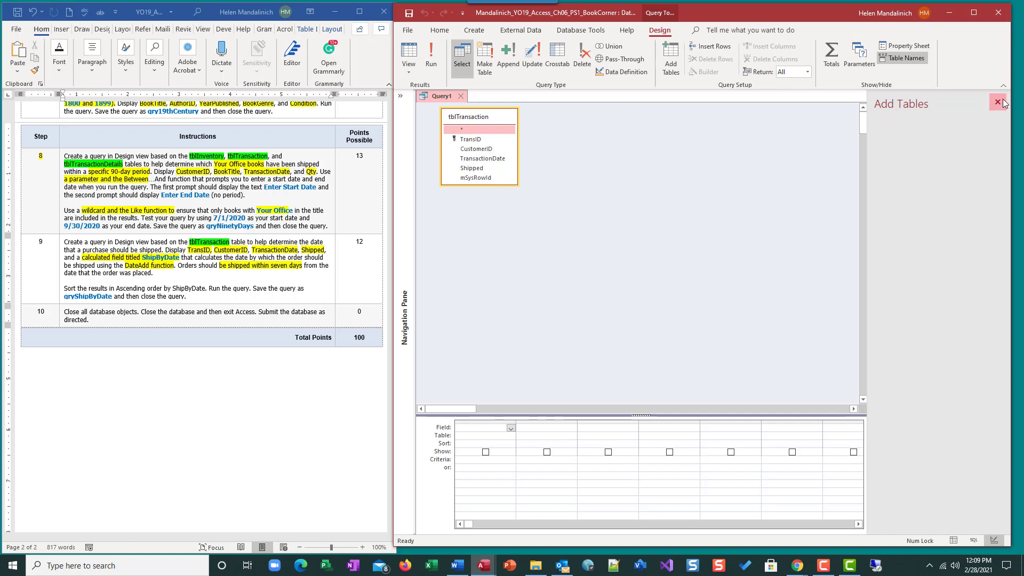
# Add the TransID, CustomerID, TransactionDate and Shipped fields to the query design grid
pyautogui.moveTo(697, 297); pyautogui.dragTo(696, 293)
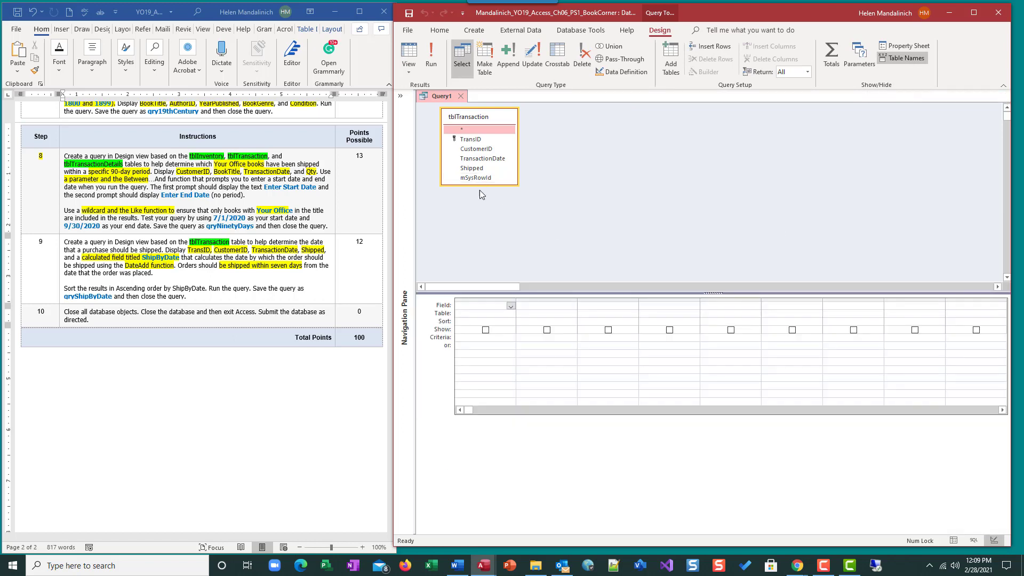
pyautogui.moveTo(480, 185); pyautogui.dragTo(480, 197)
pyautogui.moveTo(569, 292); pyautogui.dragTo(579, 222)
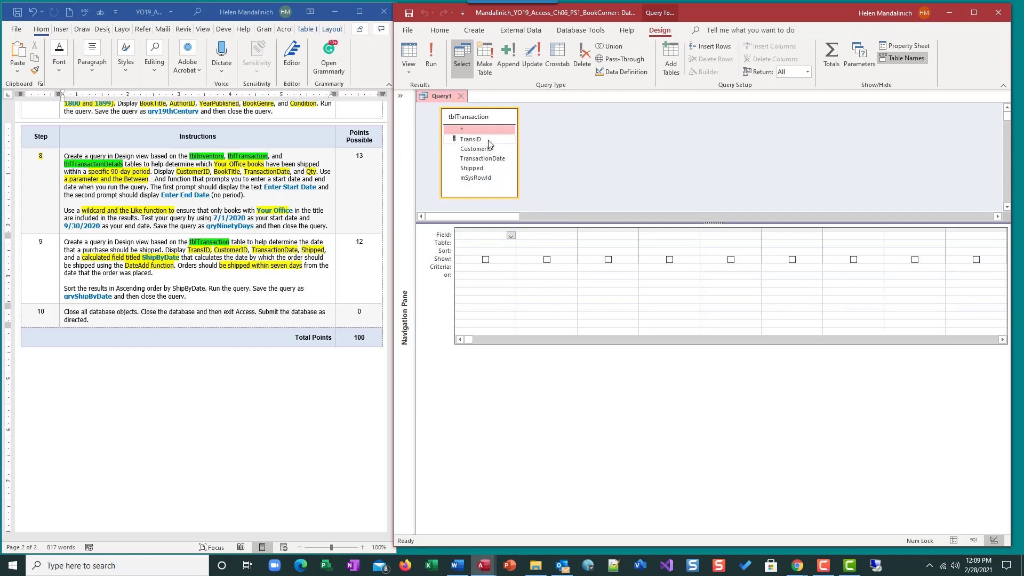
pyautogui.doubleClick(471, 140)
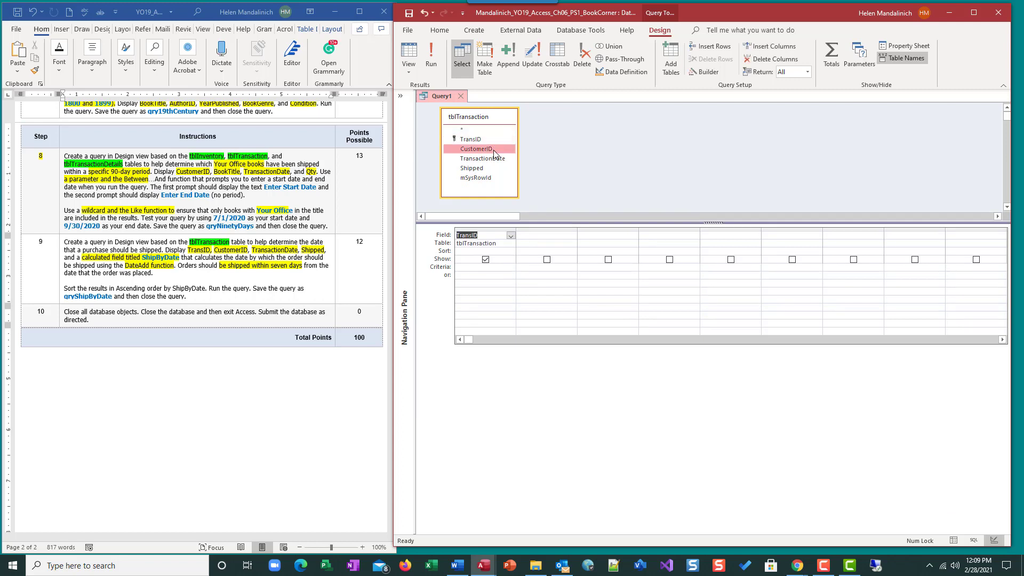
pyautogui.doubleClick(494, 149)
pyautogui.doubleClick(502, 159)
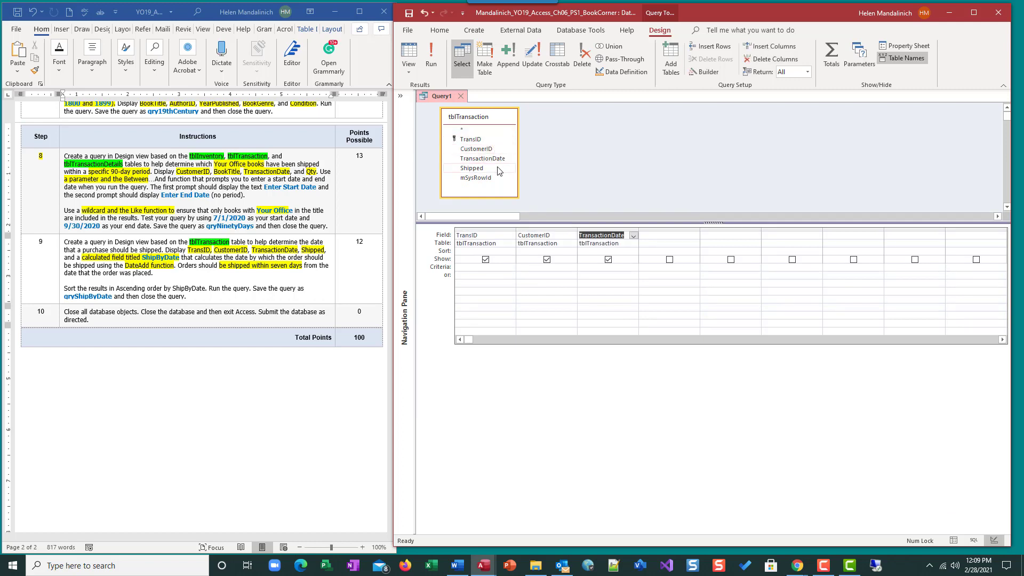
pyautogui.doubleClick(496, 169)
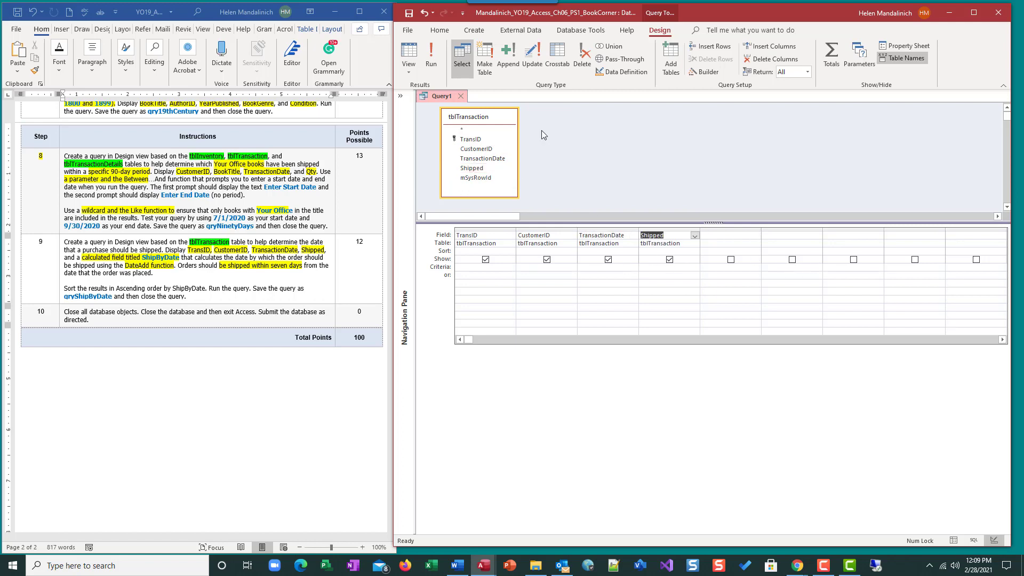
# Add the calculated field ShipByDate:DateAdd("d",7,[TransactionDate]) in the first empty column, using the Zoom box
pyautogui.click(727, 235)
pyautogui.rightClick(725, 236)
pyautogui.click(746, 319)
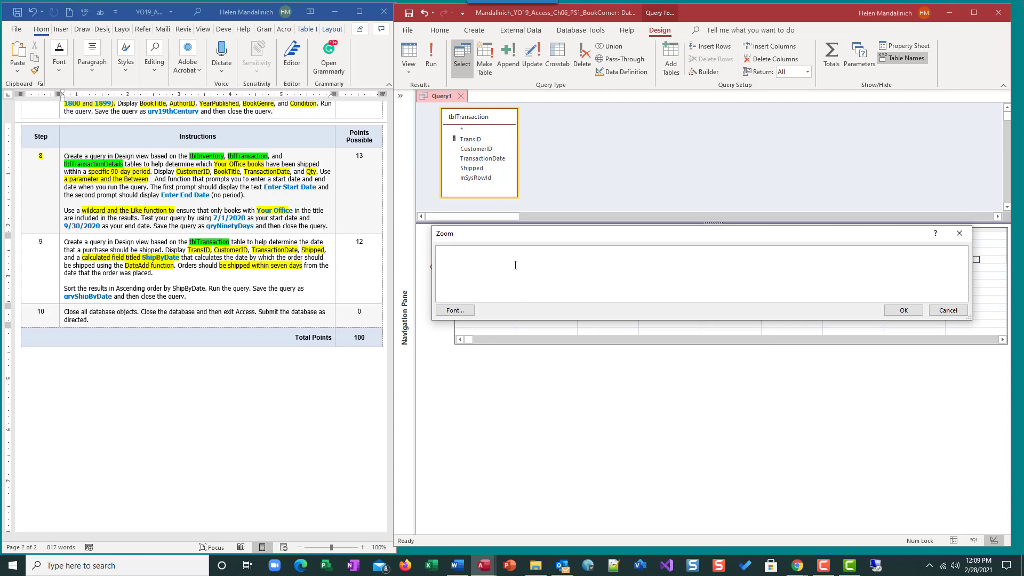
pyautogui.write('ShipByDate:DateAdd(')
pyautogui.write('"d",')
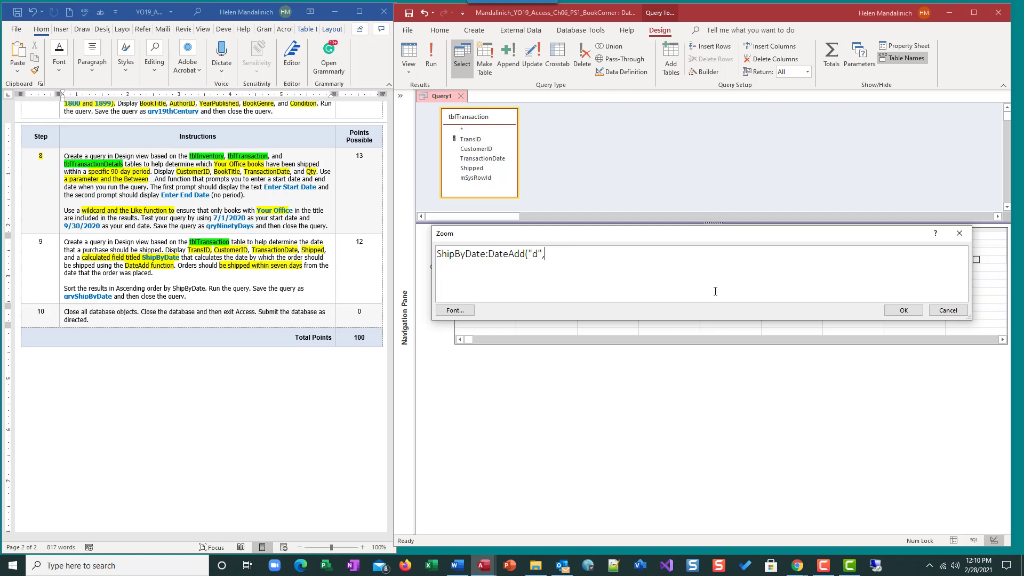
pyautogui.write('7,')
pyautogui.write('[TransactionDate])')
pyautogui.click(901, 310)
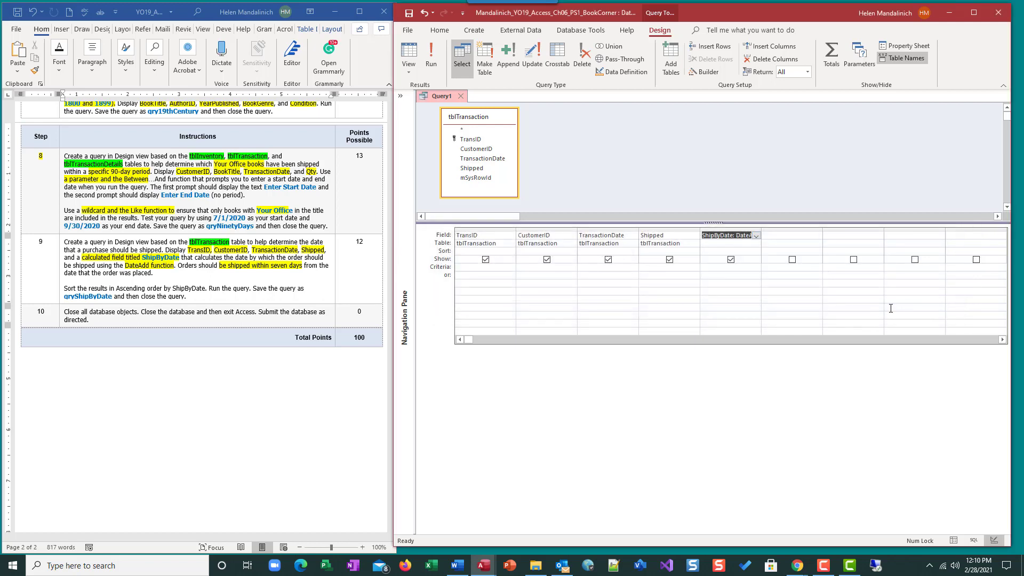
# Sort the query in Ascending order by ShipByDate and run it
pyautogui.click(752, 251)
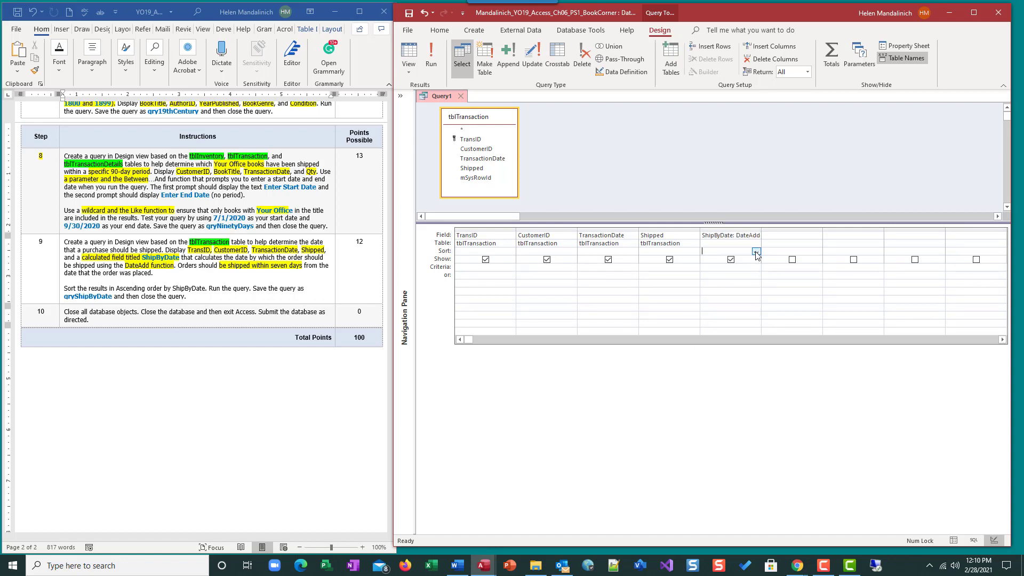
pyautogui.click(757, 252)
pyautogui.click(717, 260)
pyautogui.click(431, 55)
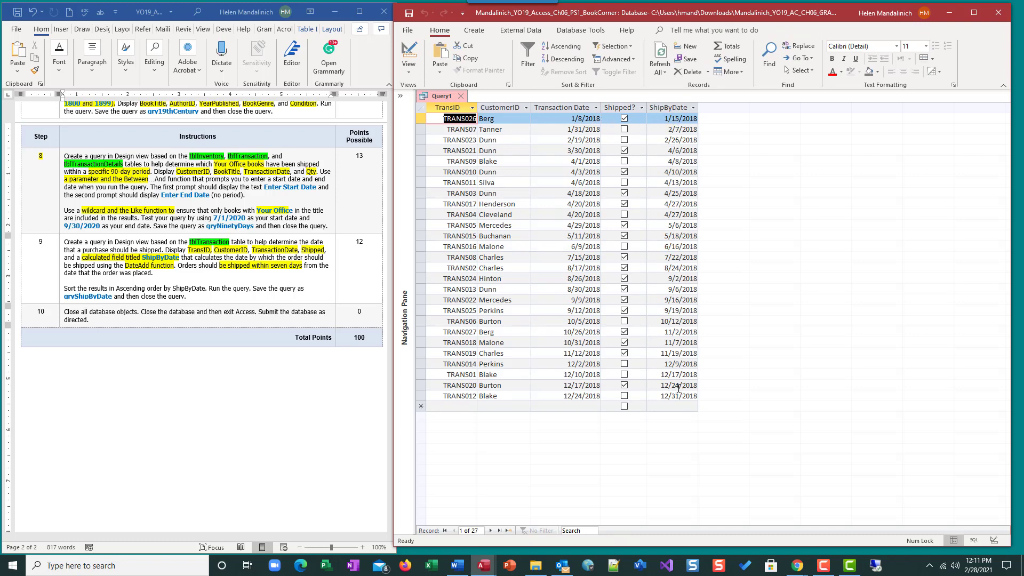
# Save the query as qryShipByDate and close it
pyautogui.click(408, 14)
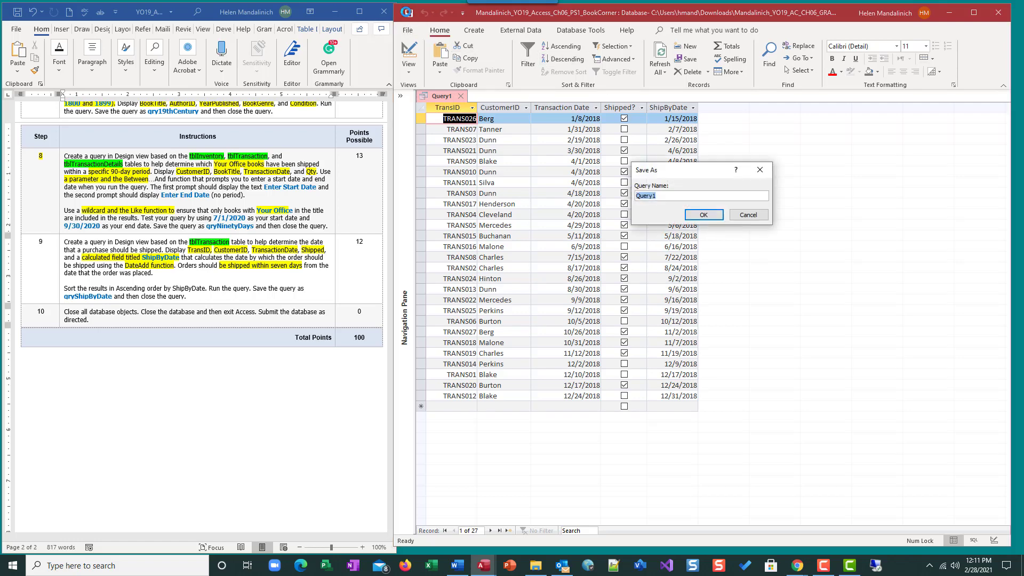
pyautogui.write('qryShipByDate')
pyautogui.press('Return')
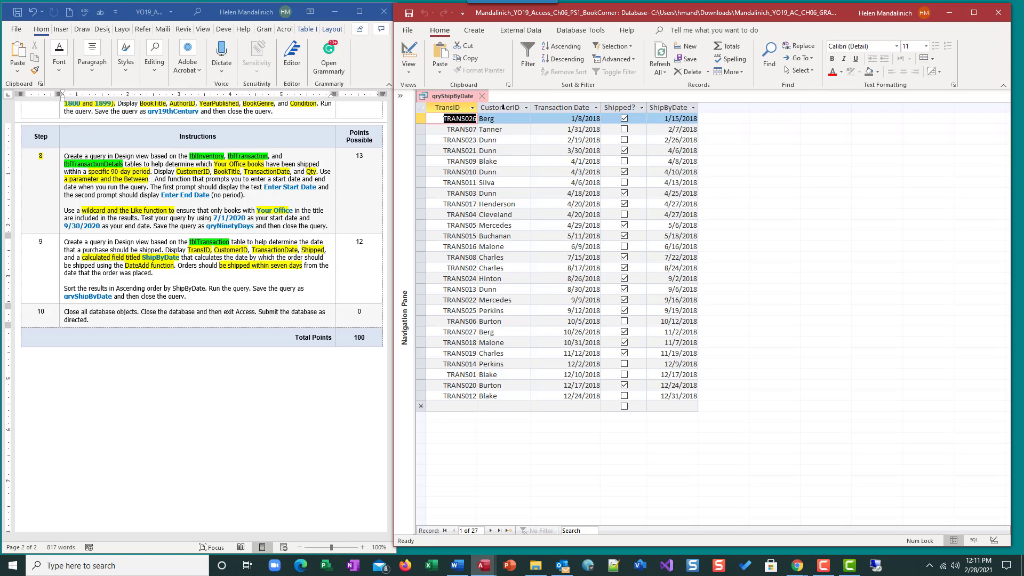
pyautogui.click(486, 96)
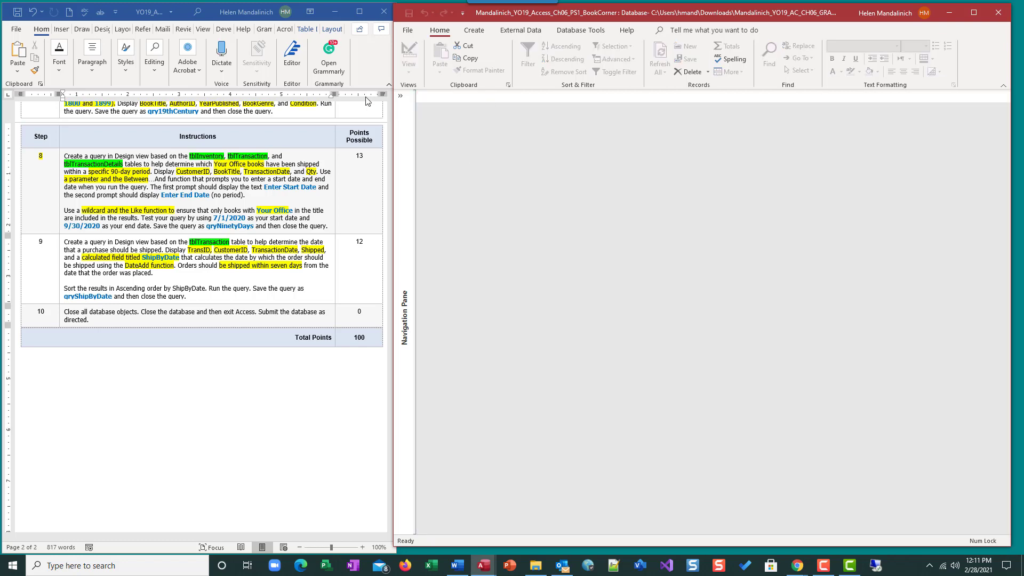